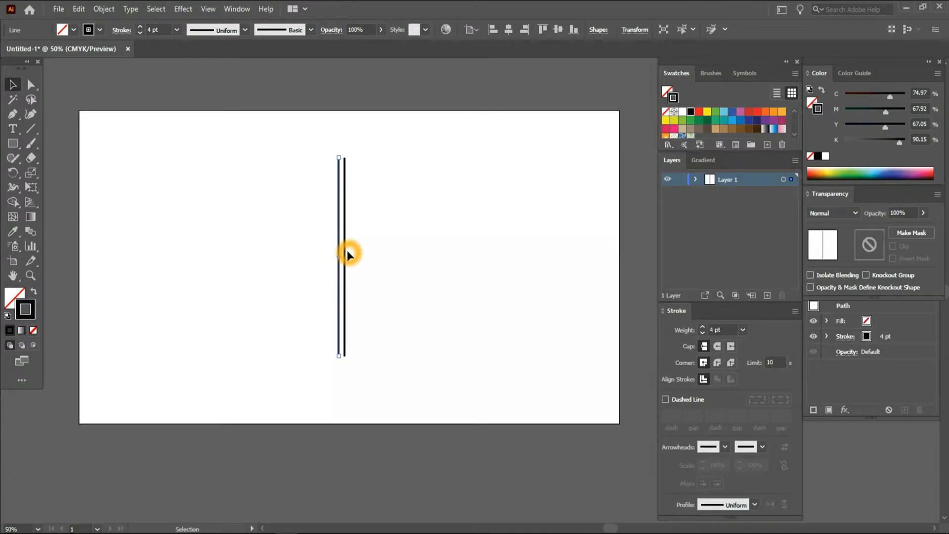
Delete the duplicate line, copy the remaining vertical line slightly to the left, and repeat the copy to make nine evenly spaced lines.
key(space)
key(Delete)
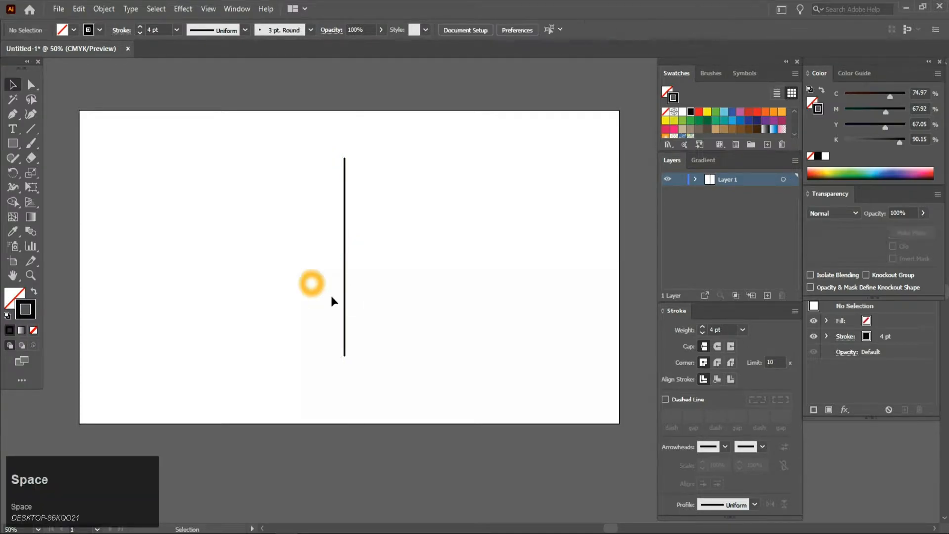
drag(346, 280, 340, 279)
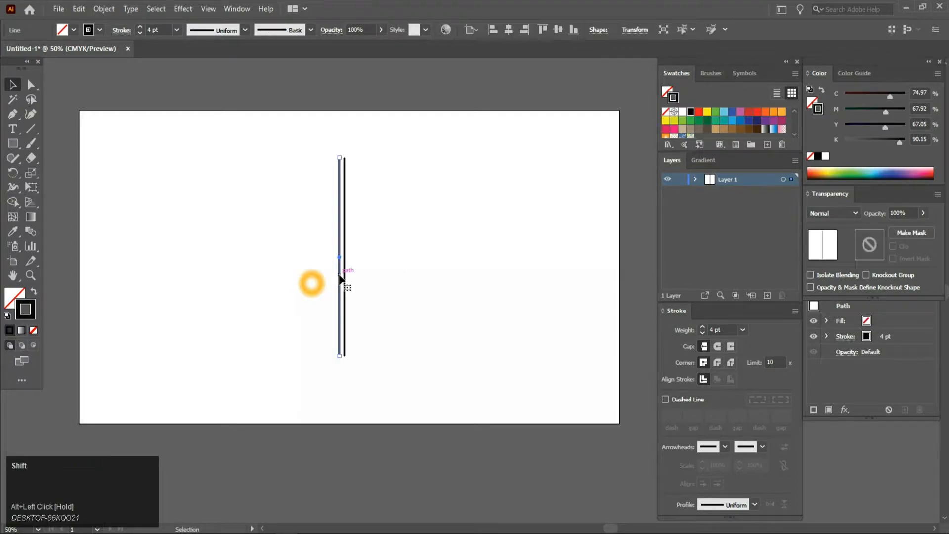
key(ctrl+d)
key(ctrl+d)
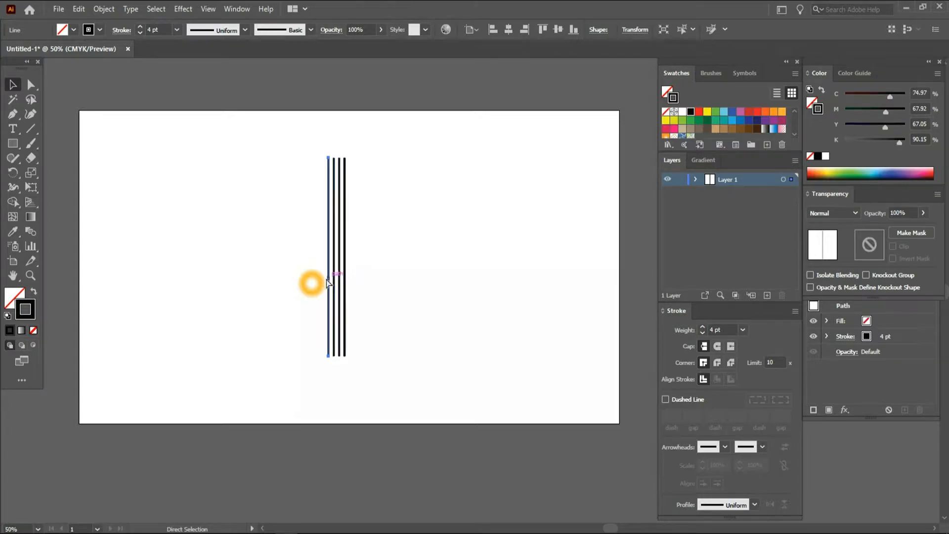
key(ctrl+d)
key(ctrl+d)
key(ctrl+d)
key(ctrl+d)
key(ctrl+d)
Select all nine vertical lines and group them.
drag(254, 145, 375, 197)
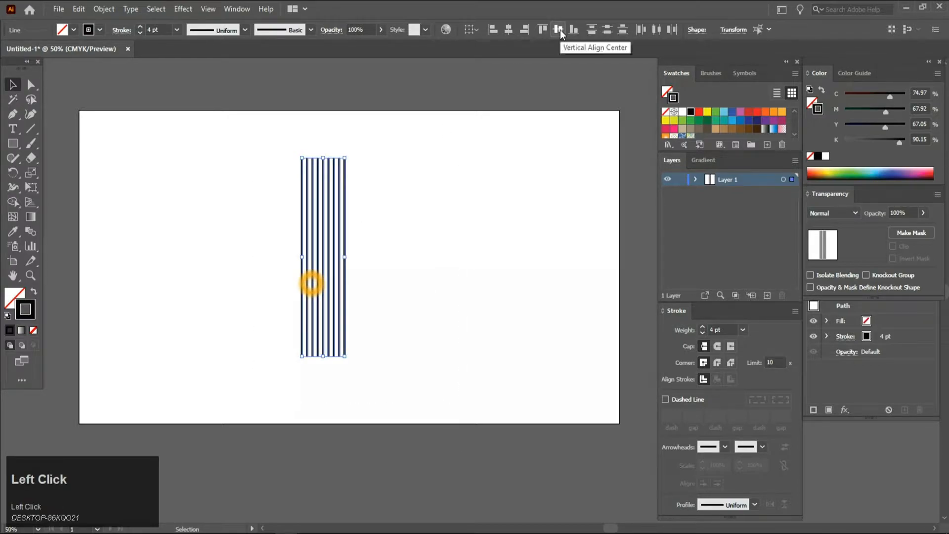
key(space)
key(ctrl)
key(ctrl+g)
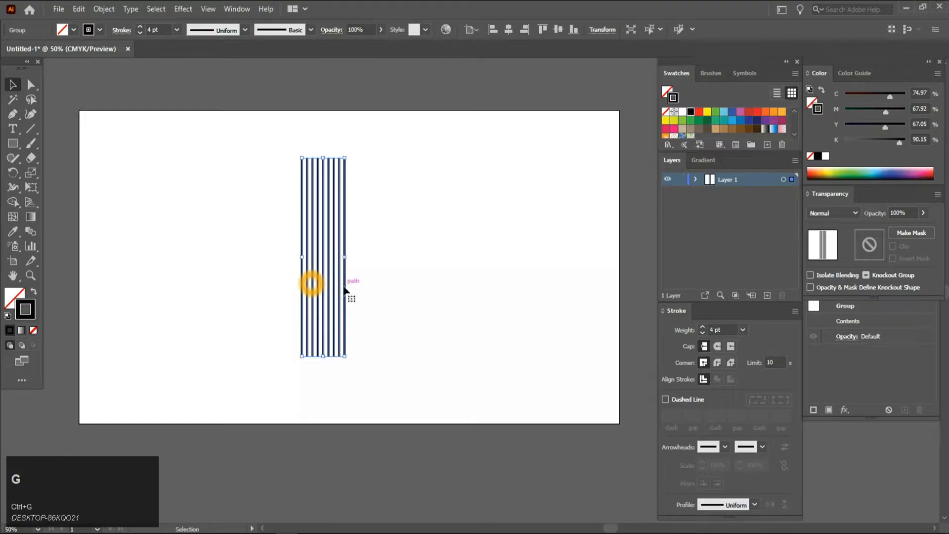
Paste a copy of the line group in front and rotate it 90° to form a cross-shaped grid.
click(79, 9)
click(112, 67)
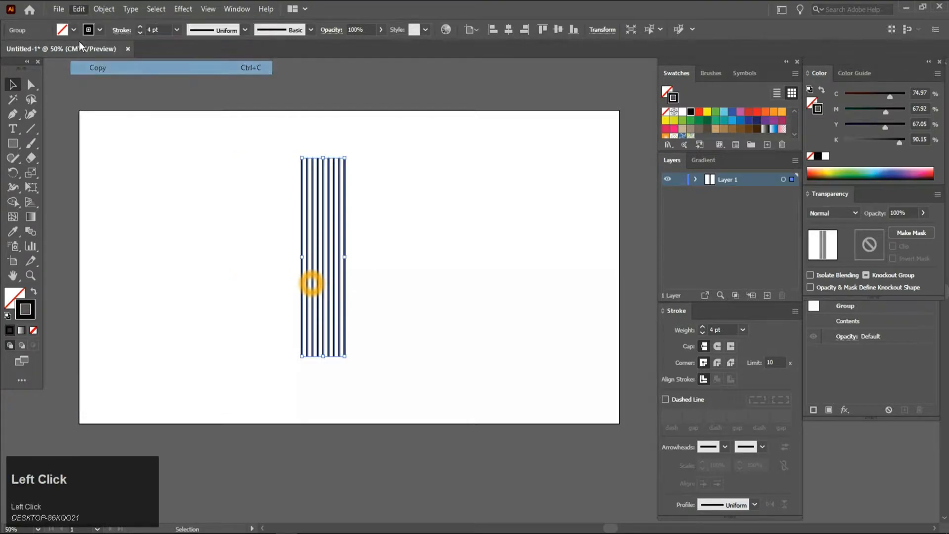
click(82, 11)
click(137, 107)
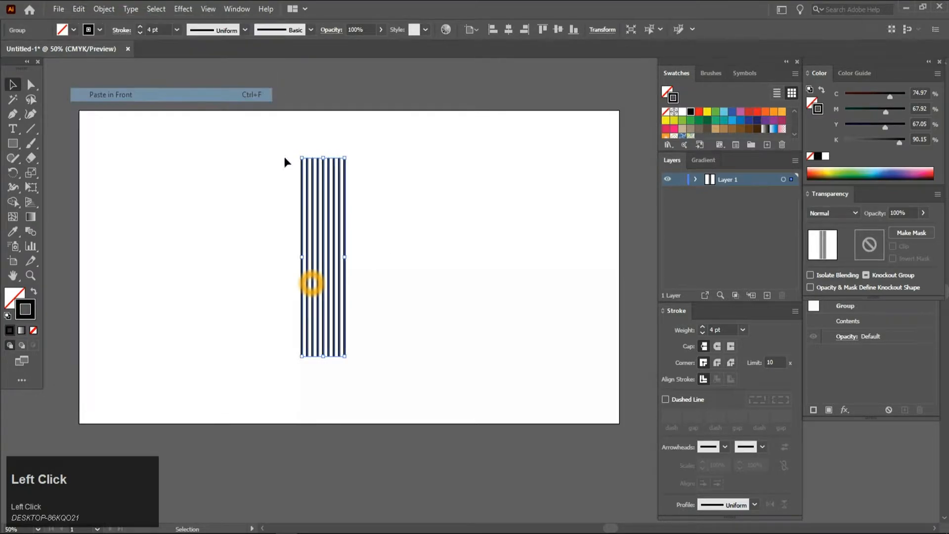
drag(351, 152, 437, 266)
click(371, 326)
key(space)
Set the stroke weight of both line groups to 2 pt.
drag(167, 135, 524, 407)
click(139, 33)
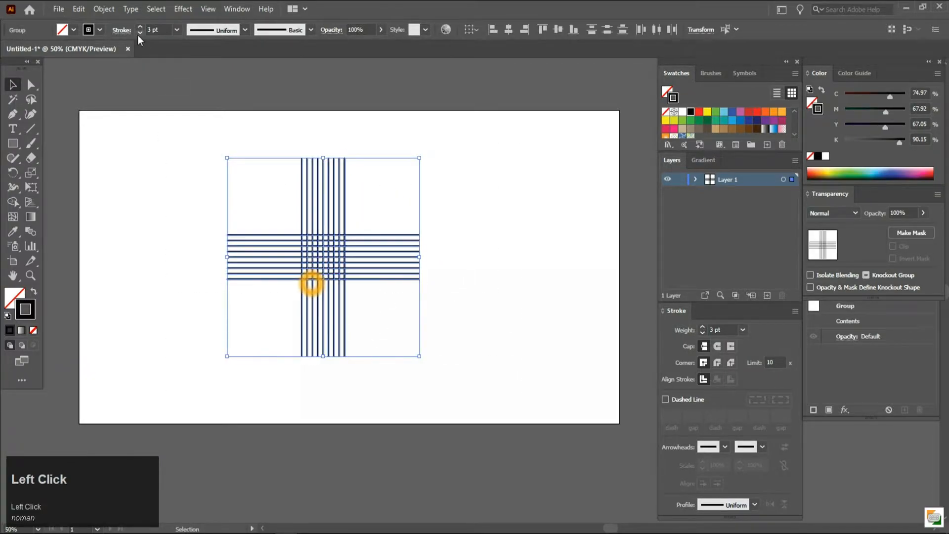
click(139, 34)
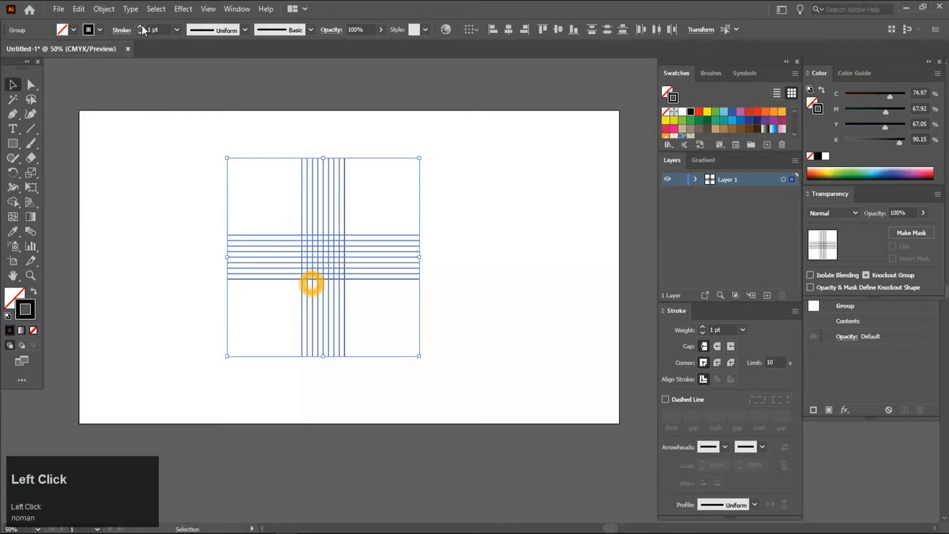
click(356, 331)
Draw a 108 px circle with the Ellipse tool, fitted to the square where the two line groups cross.
ctrl+scroll(322, 253, up, 4)
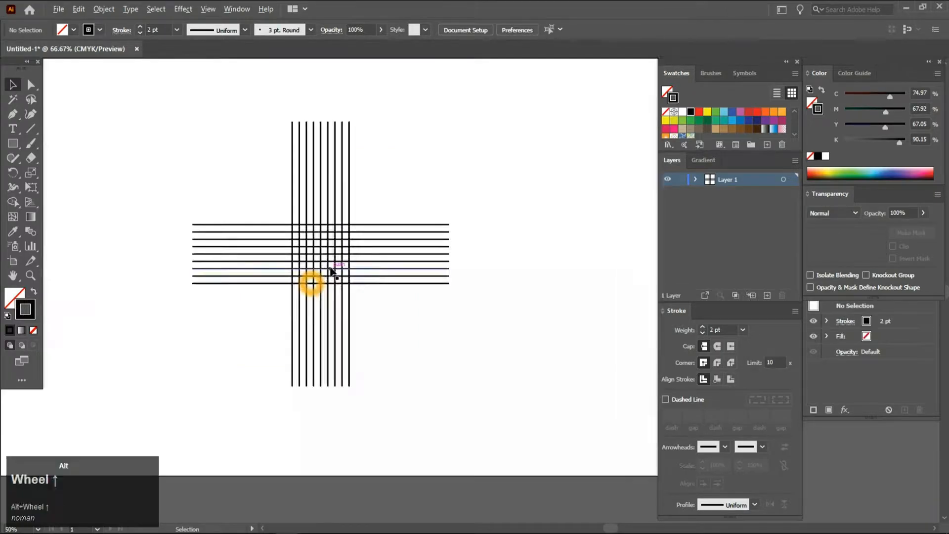
scroll(222, 251, left, 1)
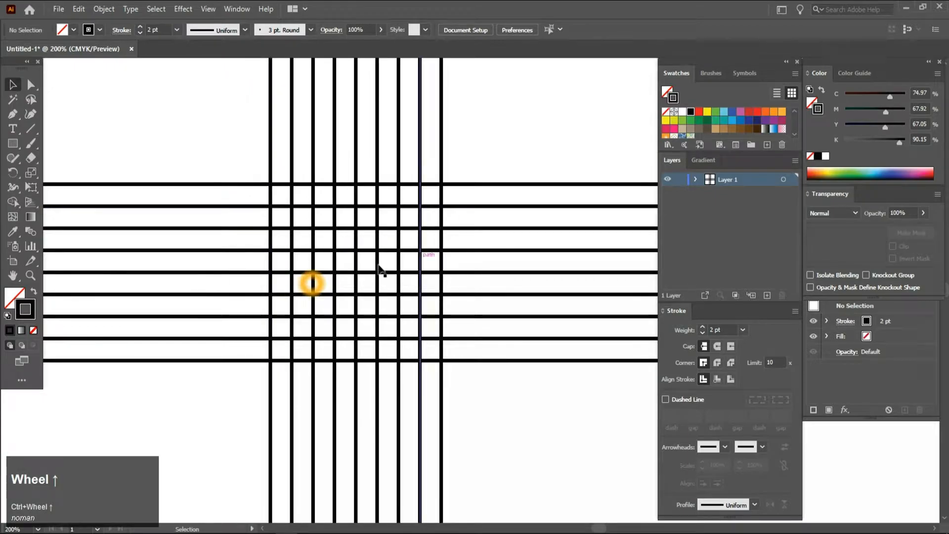
click(13, 143)
drag(62, 170, 63, 172)
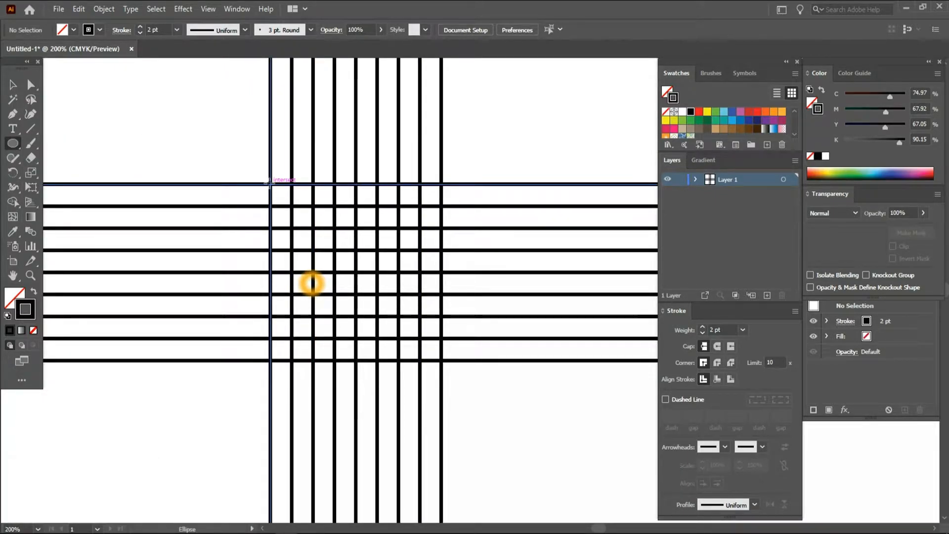
drag(270, 184, 427, 360)
key(ctrl+space)
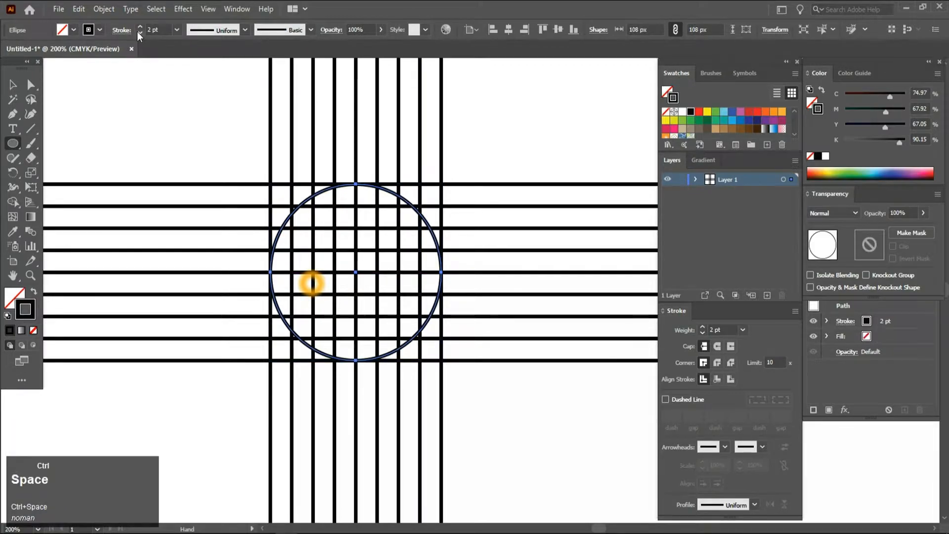
click(13, 85)
ctrl+click(156, 102)
Paste a copy of the circle in front and scale it from its center to about 92 px.
scroll(381, 277, down, 2)
scroll(378, 285, up, 2)
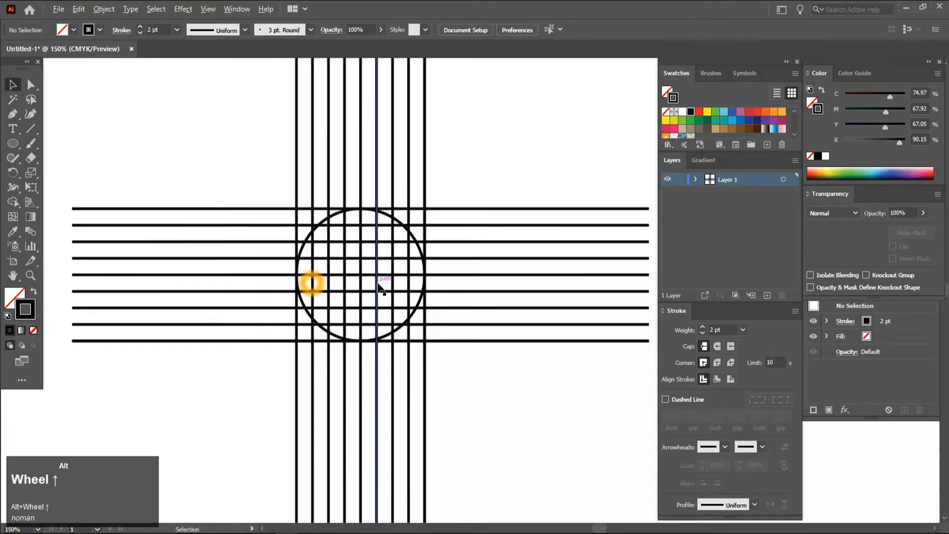
scroll(401, 302, up, 1)
click(374, 145)
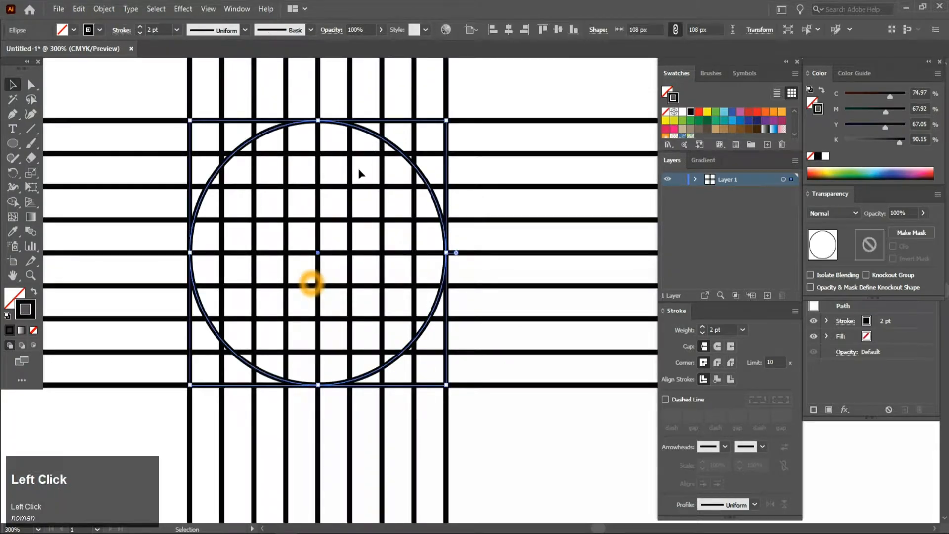
click(81, 9)
click(105, 68)
click(78, 9)
click(111, 94)
drag(446, 121, 427, 141)
key(space)
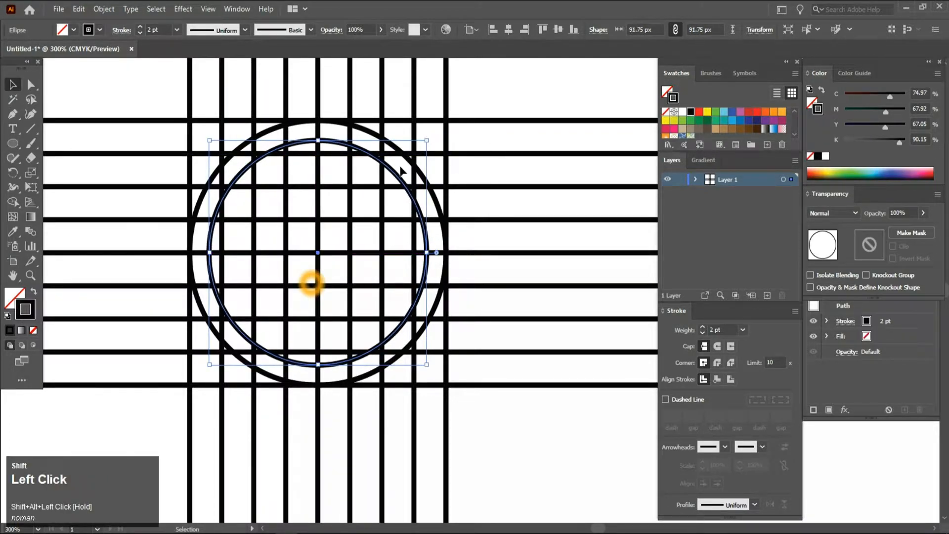
Paste a copy of the second circle in front and scale it from its center to 74 px.
click(80, 9)
click(98, 65)
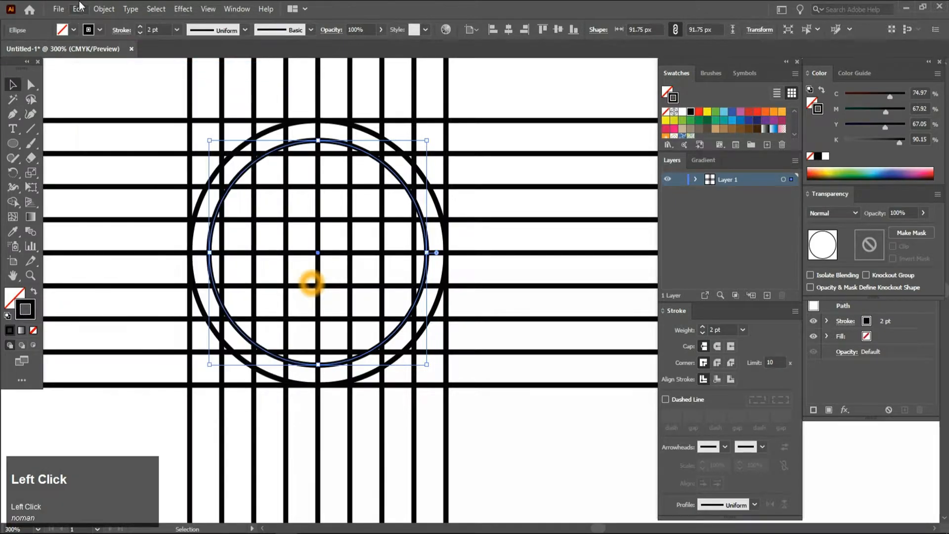
click(77, 15)
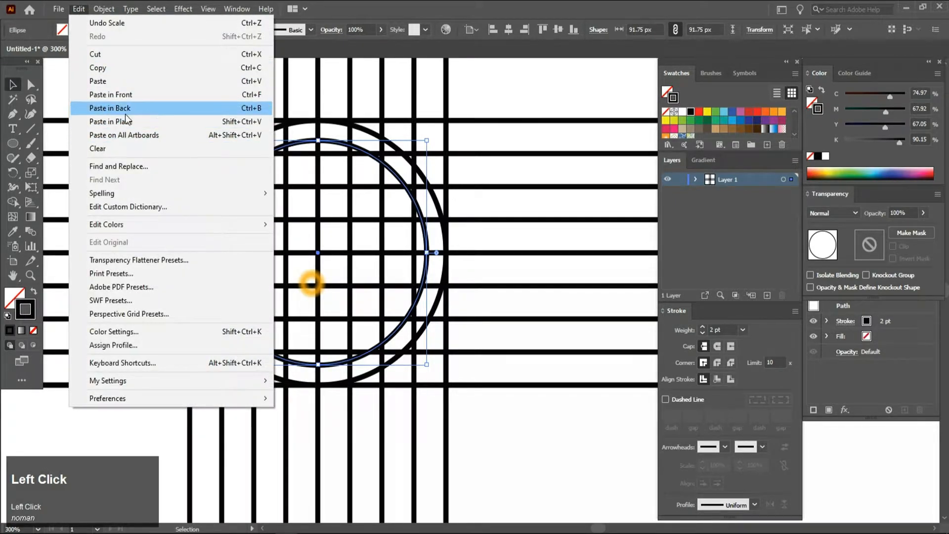
click(117, 98)
drag(426, 140, 415, 162)
key(space)
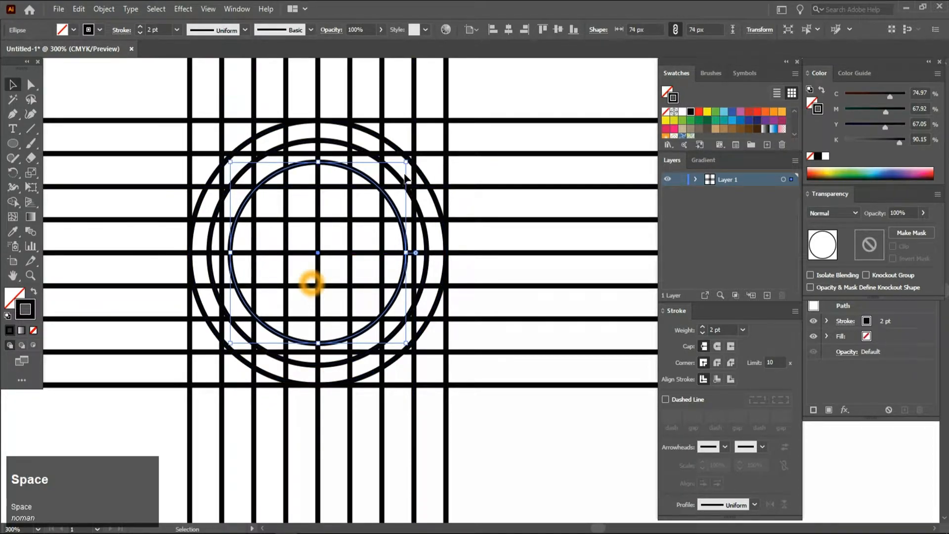
Paste another circle copy in front and scale it from its center into a small innermost circle.
click(78, 8)
click(75, 11)
click(75, 11)
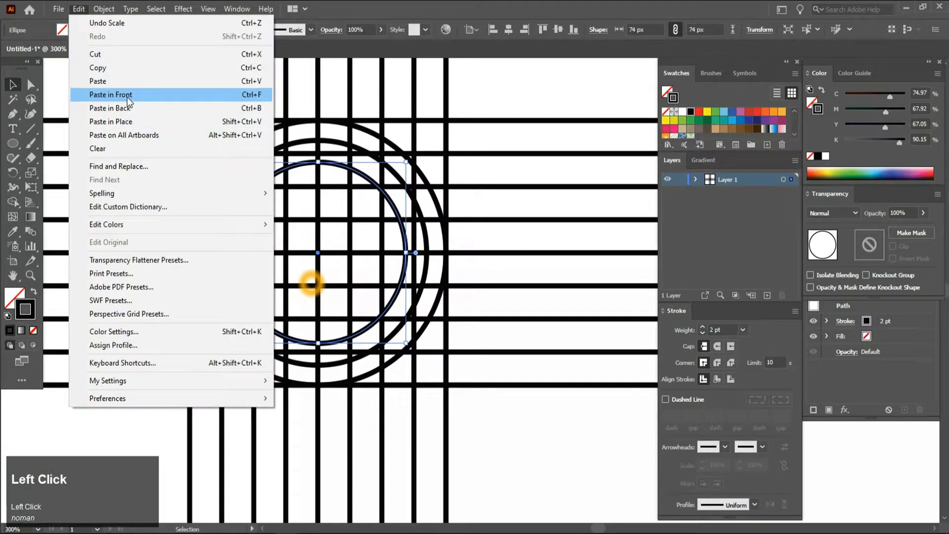
click(127, 96)
drag(408, 164, 369, 200)
Rescale the two middle circles from their centers to even out the ring spacing, with the larger one at 88 px.
click(381, 190)
drag(407, 162, 423, 146)
click(405, 185)
click(402, 182)
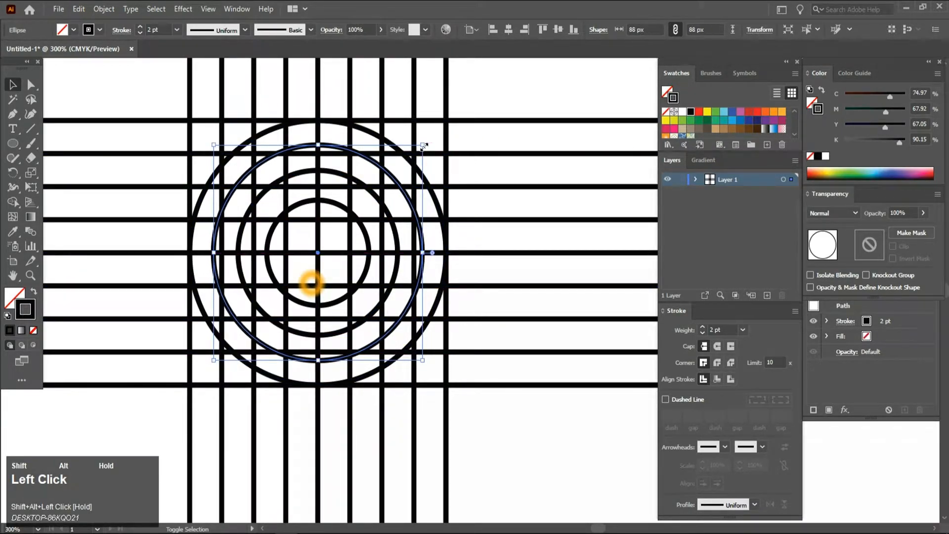
scroll(319, 289, up, 3)
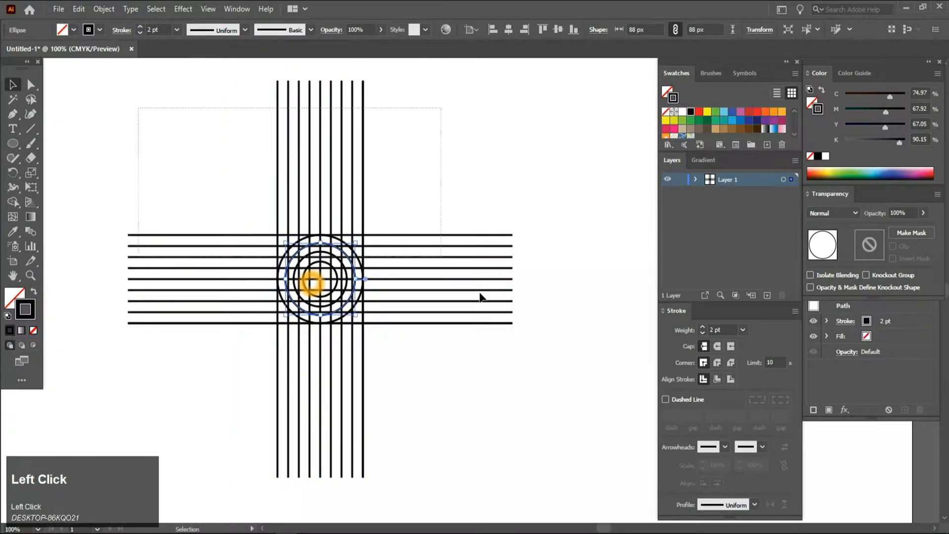
drag(483, 296, 265, 335)
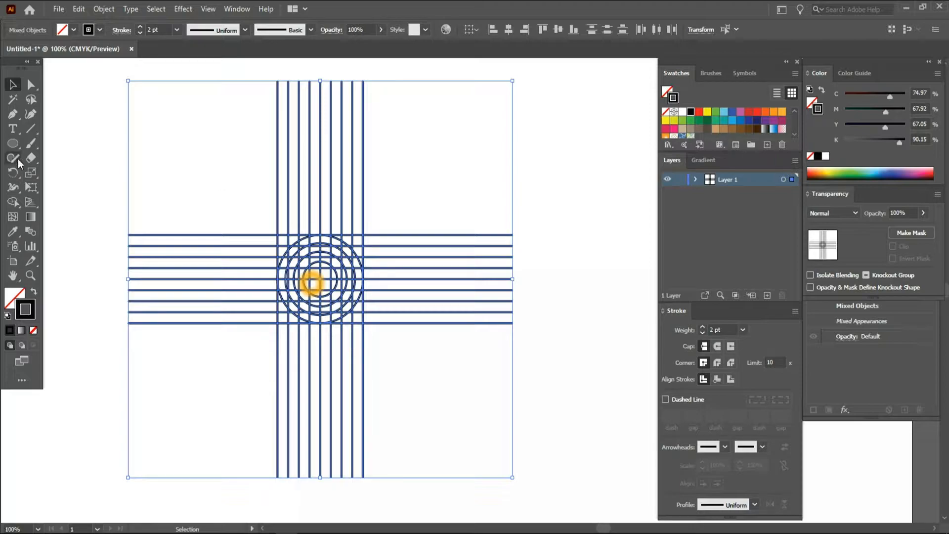
click(12, 201)
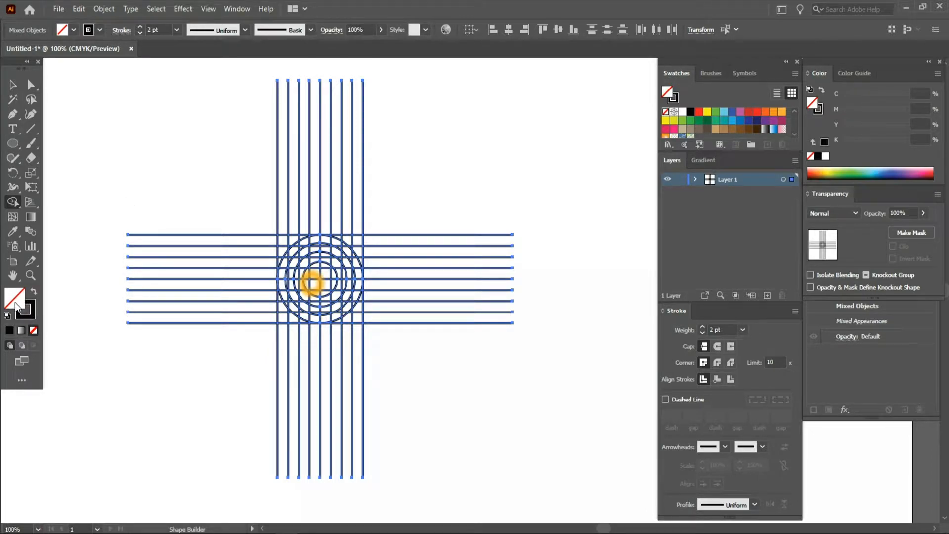
click(8, 334)
key(ctrl+z)
click(115, 203)
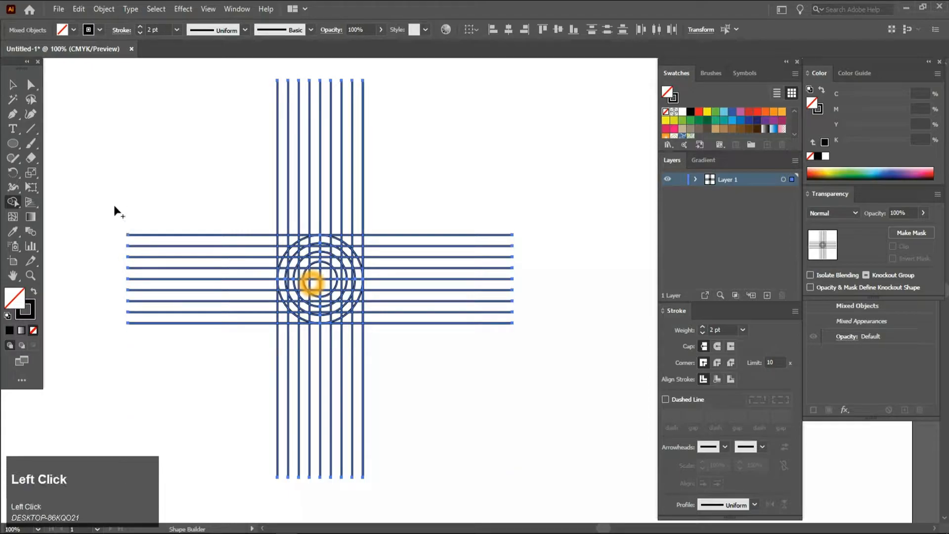
click(13, 85)
click(111, 151)
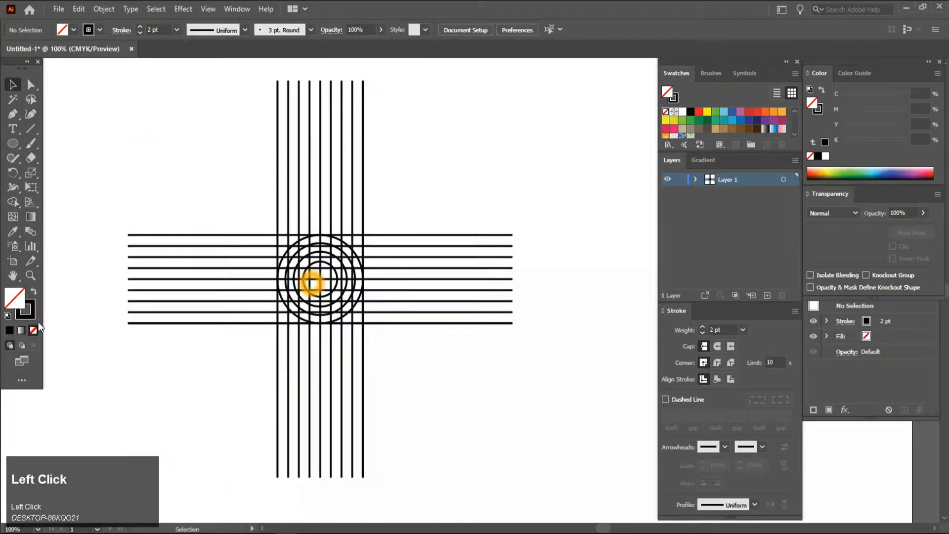
Try to set a dark gray fill with a black stroke for working on the grid artwork.
click(34, 291)
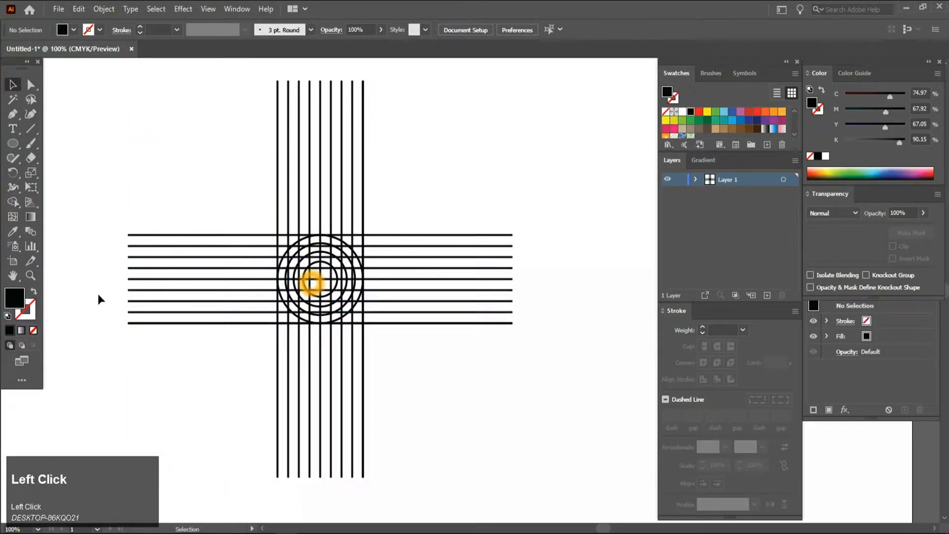
scroll(741, 131, down, 2)
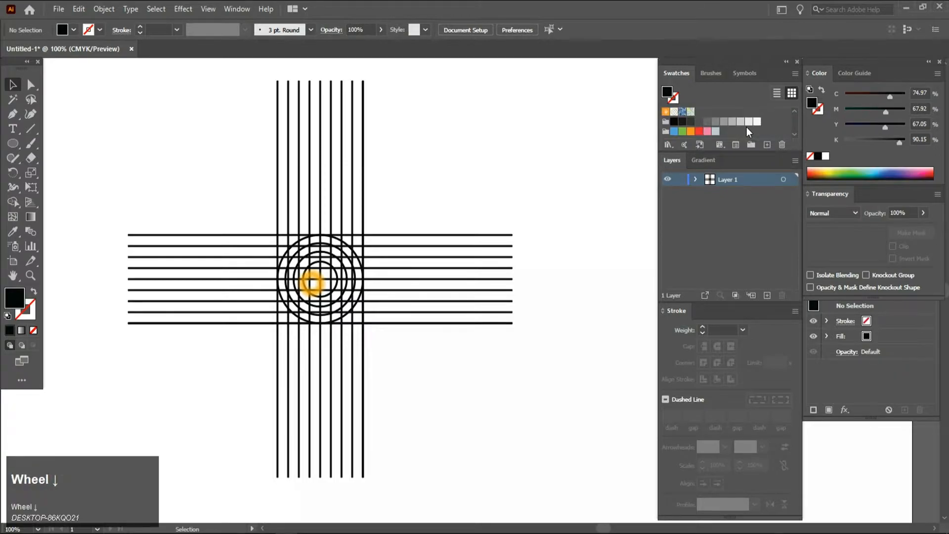
click(691, 121)
drag(102, 84, 523, 474)
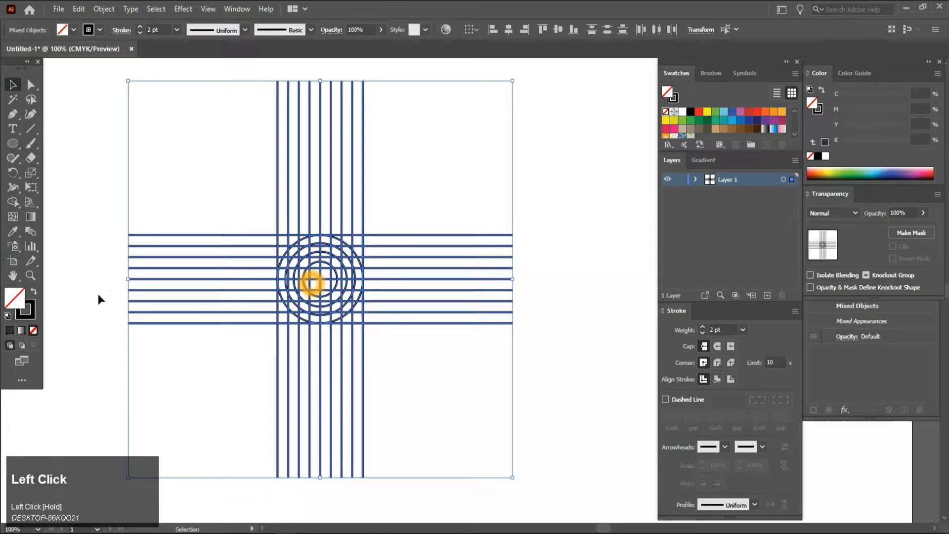
click(86, 277)
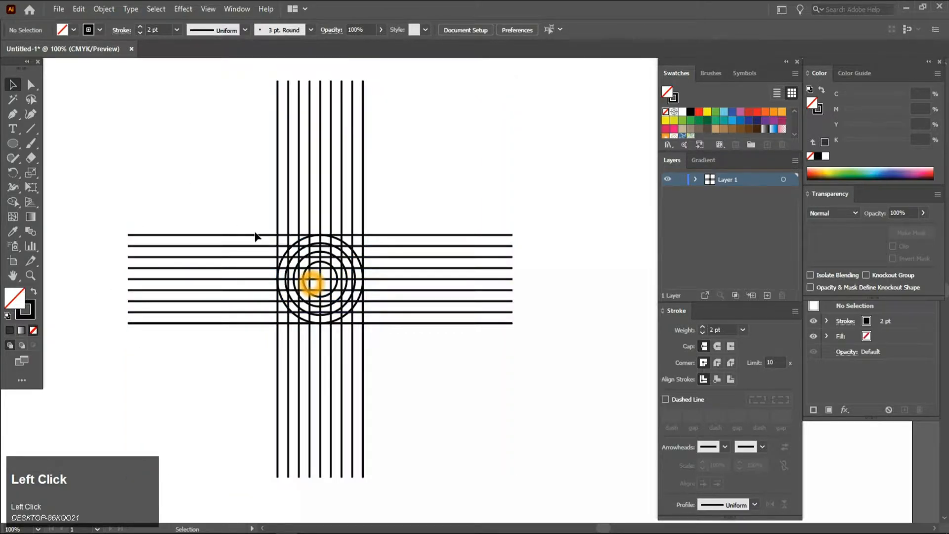
click(10, 331)
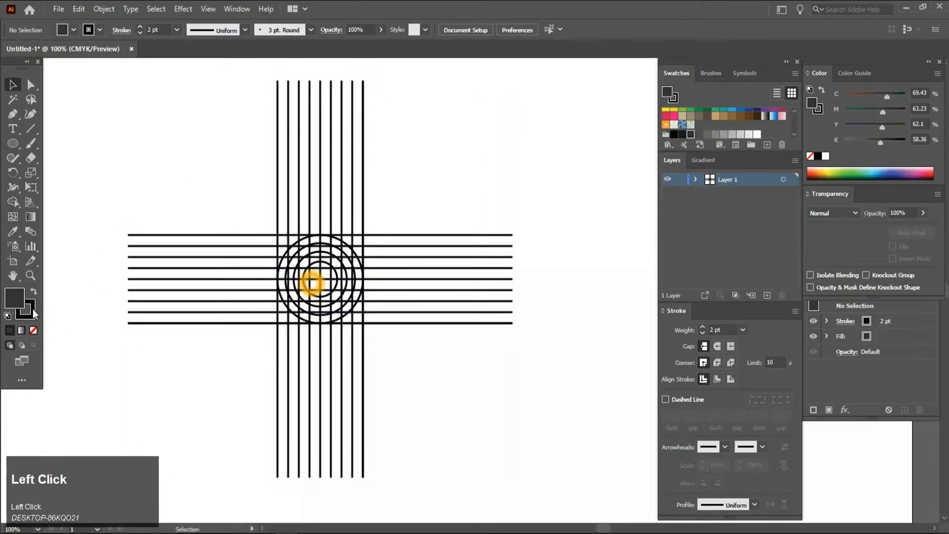
drag(127, 112, 472, 363)
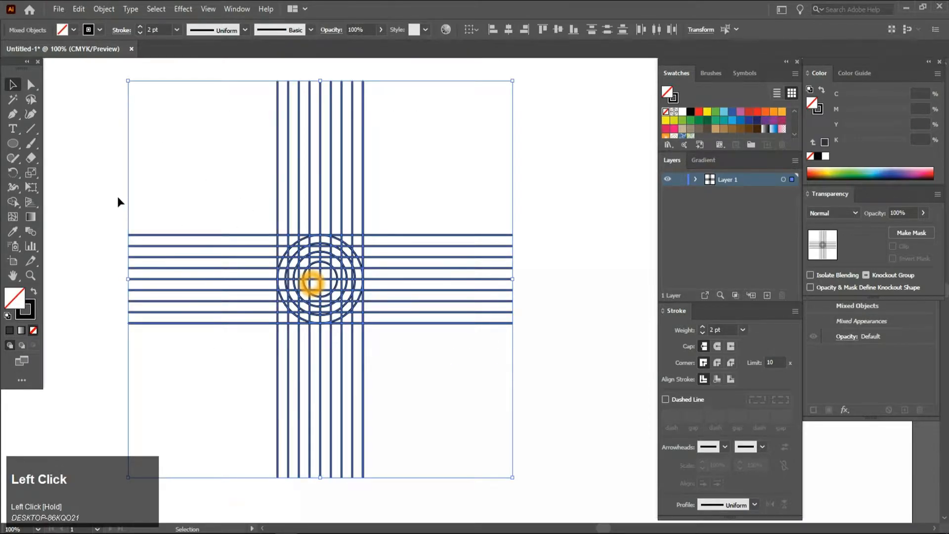
click(194, 217)
click(12, 330)
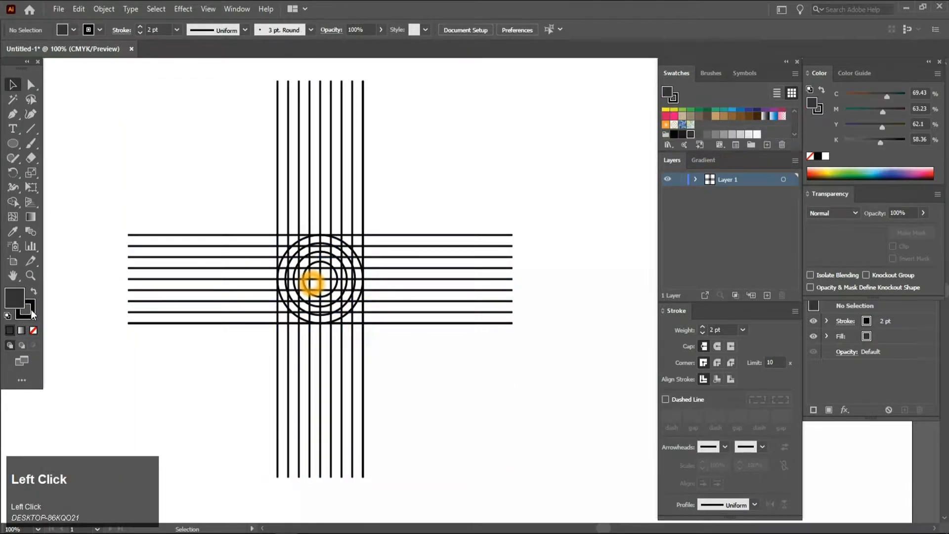
click(33, 292)
click(33, 290)
Select all the grid lines and concentric circles and group them together.
drag(173, 207, 371, 326)
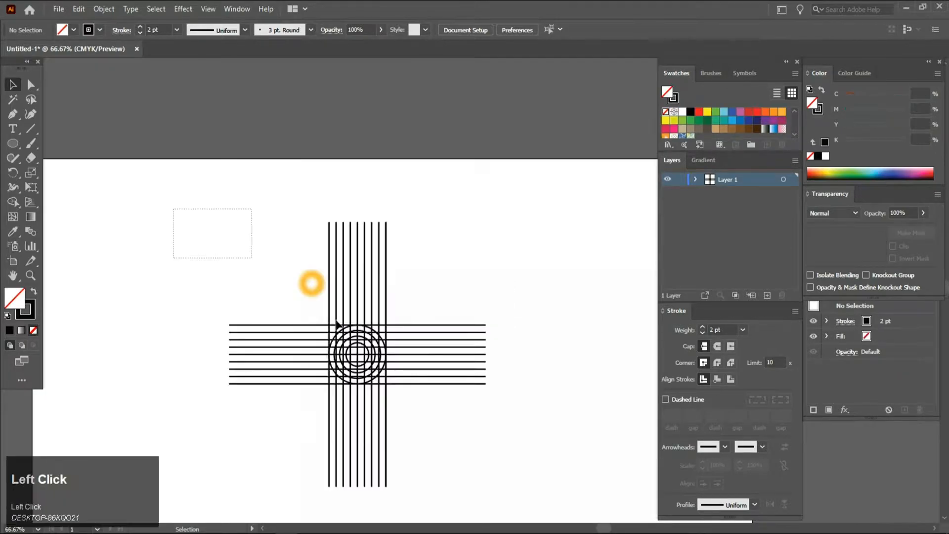
scroll(438, 291, down, 2)
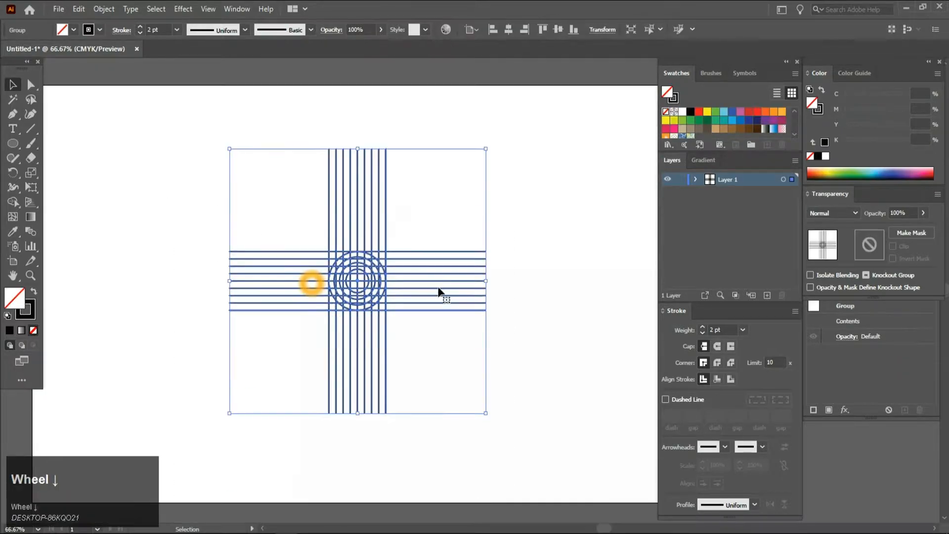
Try to merge the cells of the grid's leftmost column with the Shape Builder and fill the merged shape black.
scroll(405, 265, up, 3)
scroll(254, 339, up, 2)
scroll(249, 317, down, 1)
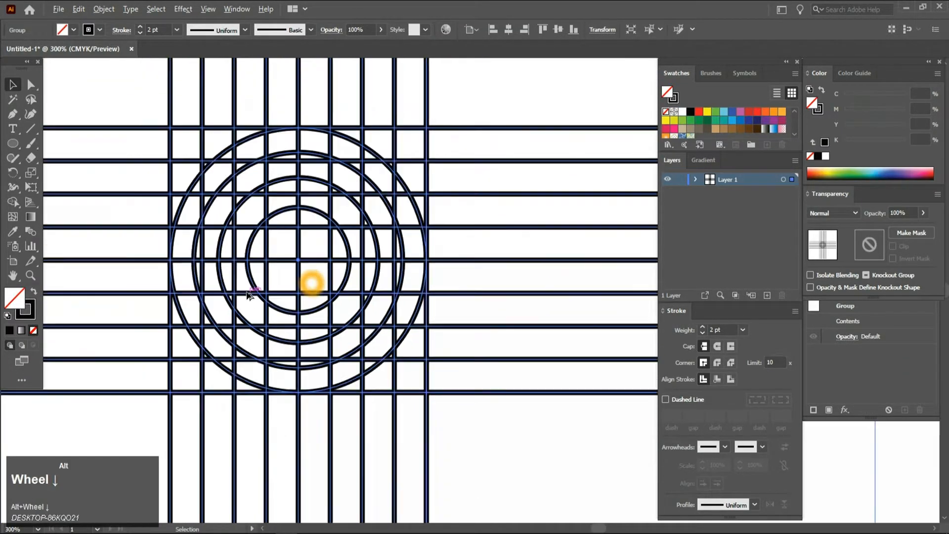
scroll(247, 288, up, 1)
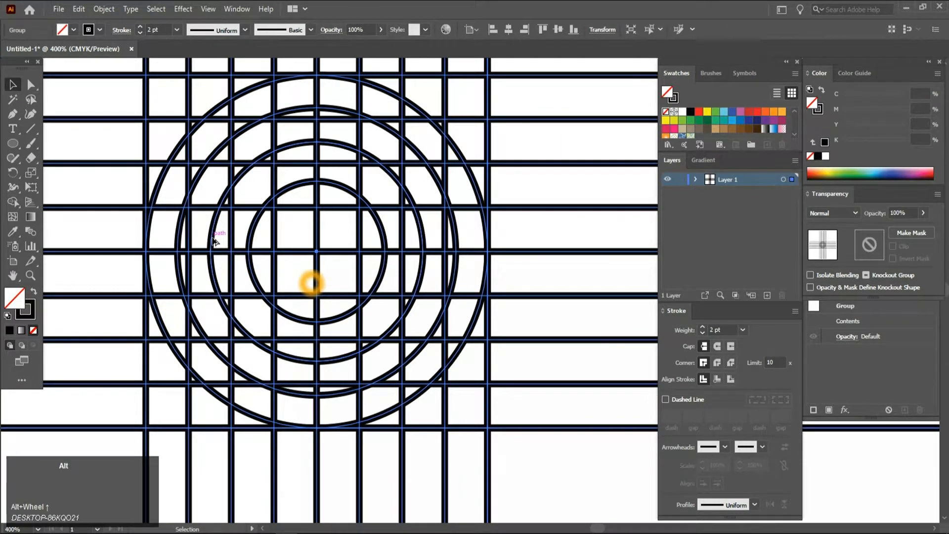
scroll(214, 241, down, 1)
click(13, 202)
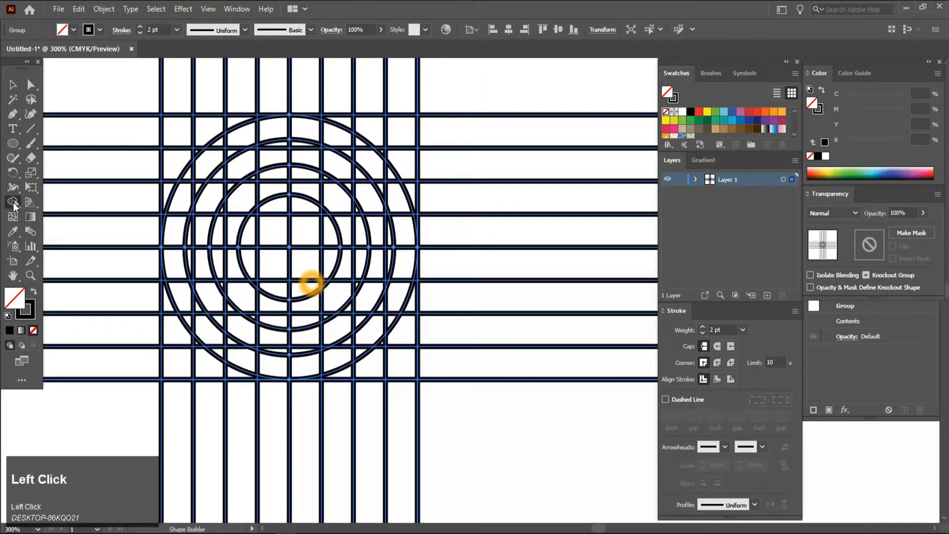
drag(178, 126, 173, 326)
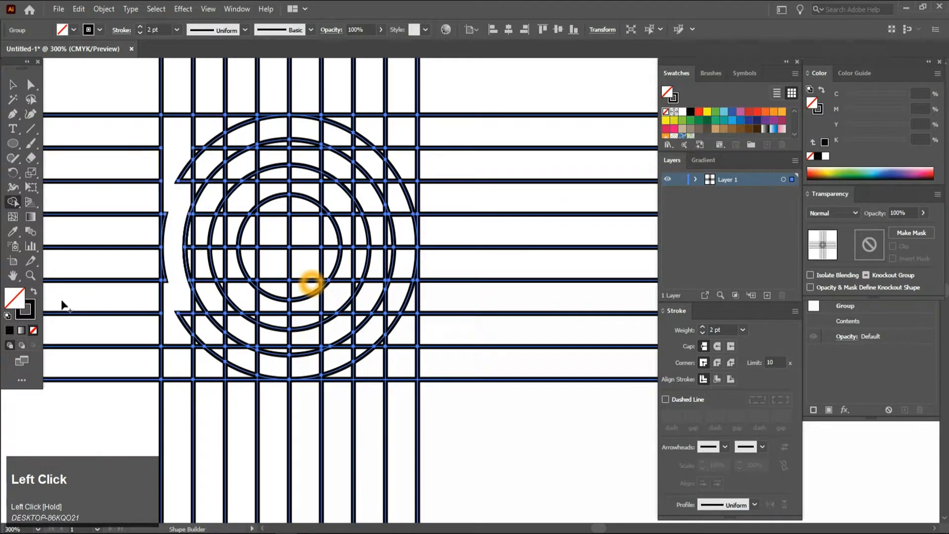
click(34, 292)
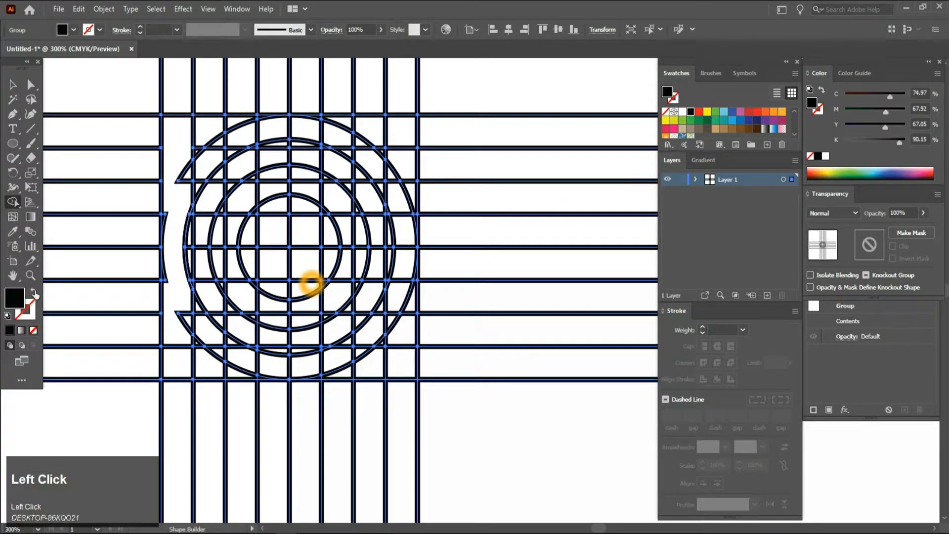
click(179, 225)
Try to merge the leftover circle slivers and cells along the leftmost column into the black shape.
scroll(180, 186, up, 3)
click(198, 174)
scroll(193, 242, down, 3)
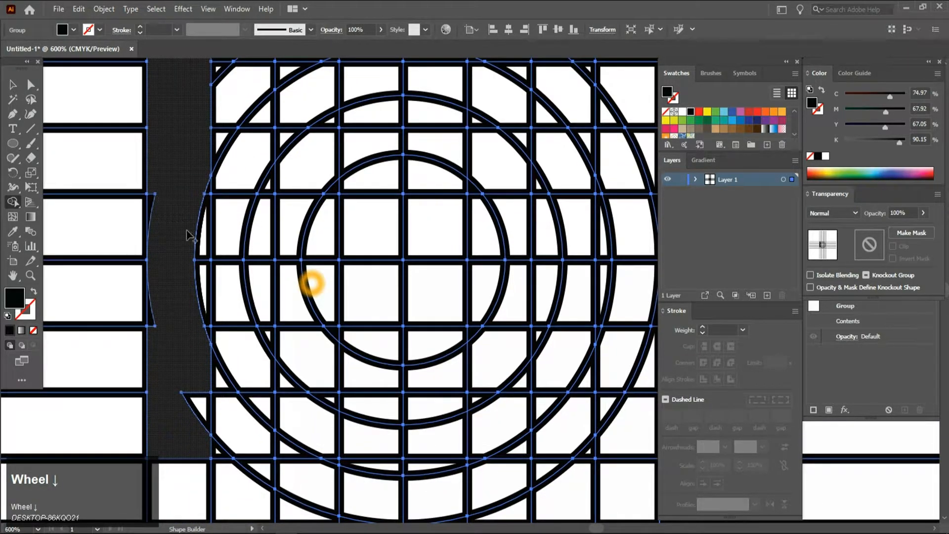
alt+scroll(195, 237, down, 1)
drag(212, 285, 223, 341)
alt+scroll(209, 332, up, 2)
drag(220, 175, 230, 195)
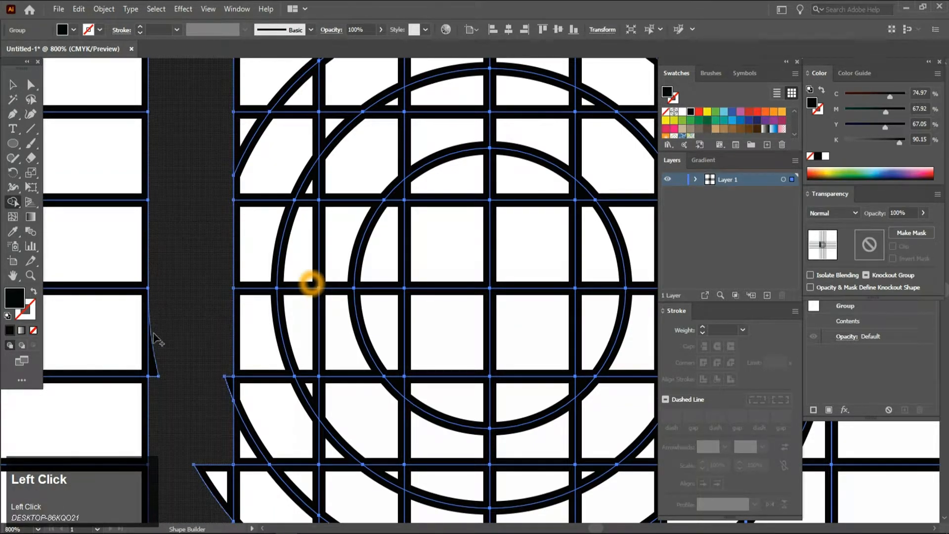
alt+scroll(179, 331, down, 2)
alt+scroll(189, 382, up, 1)
click(198, 364)
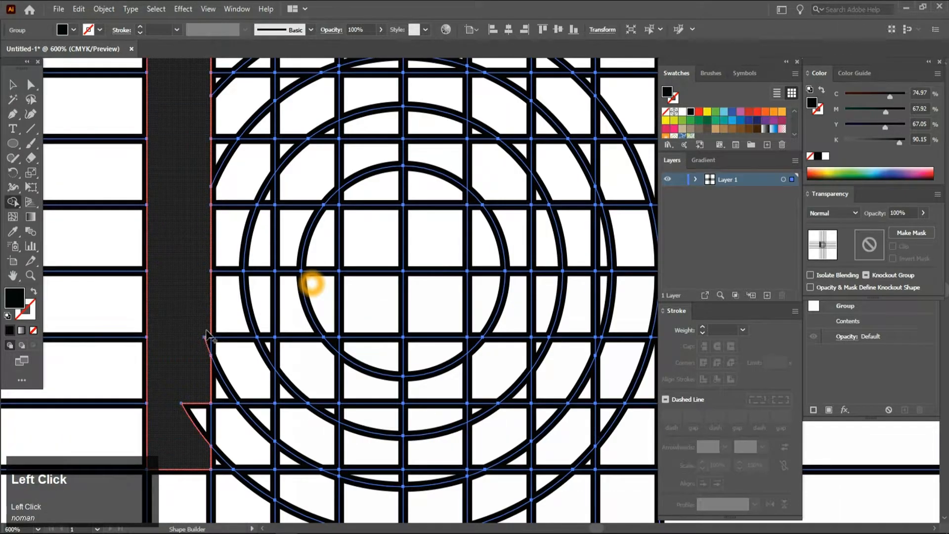
click(214, 408)
Undo the Shape Builder merges made in the grid's leftmost column.
alt+scroll(211, 392, down, 3)
alt+scroll(226, 445, up, 2)
alt+scroll(163, 396, down, 2)
alt+scroll(178, 399, up, 1)
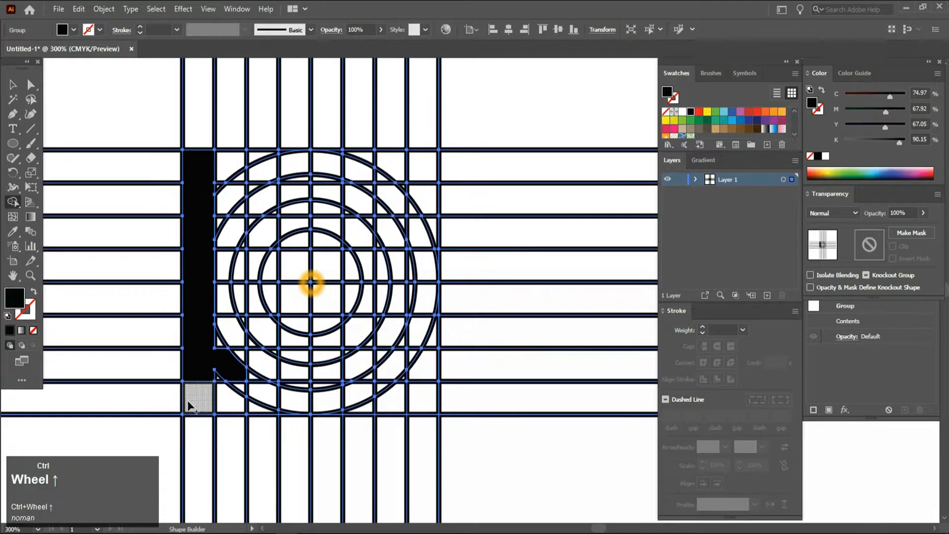
key(ctrl+z)
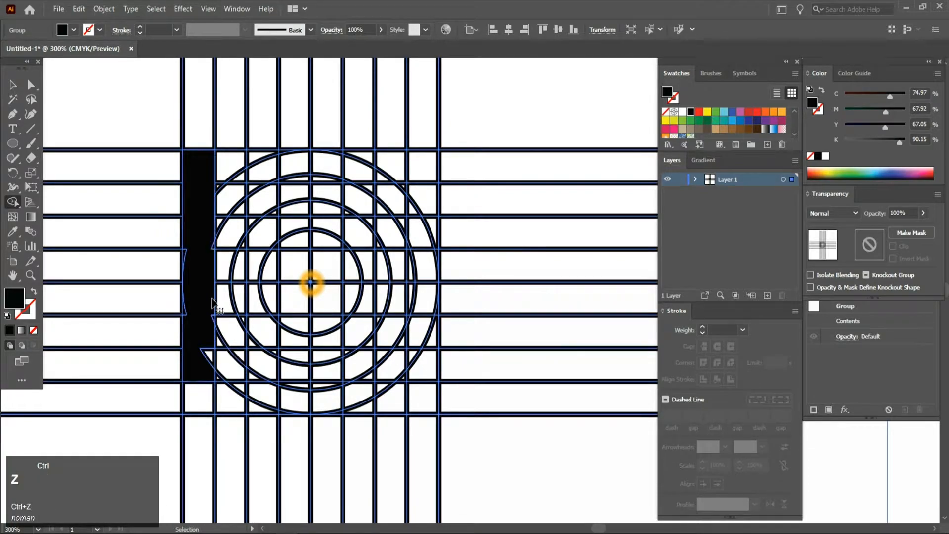
key(ctrl+z)
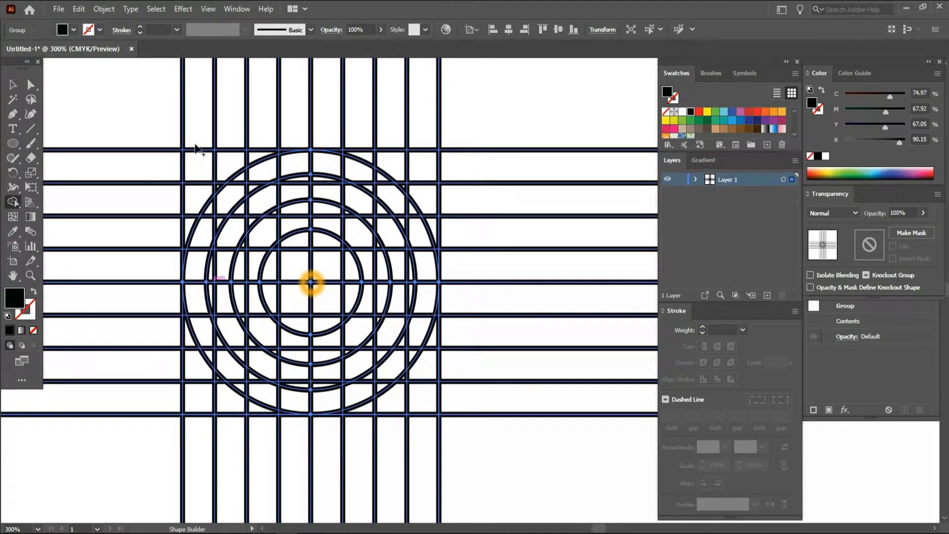
Try to merge the leftmost column with the lower-left ring between the two outer circles into a black J shape.
mouse_move(196, 170)
mouse_down()
mouse_move(201, 328)
mouse_move(218, 365)
mouse_move(262, 395)
mouse_move(304, 404)
mouse_up()
drag(319, 402, 321, 403)
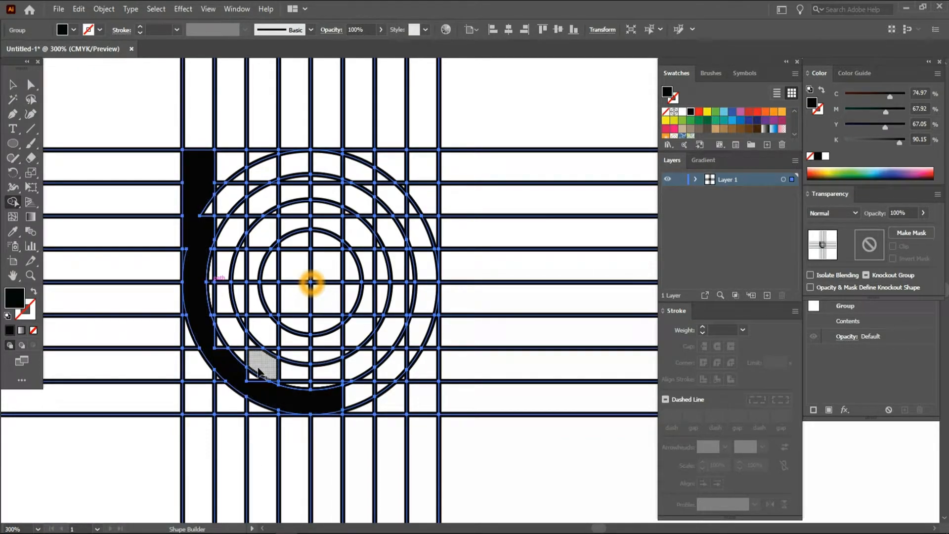
scroll(255, 341, down, 1)
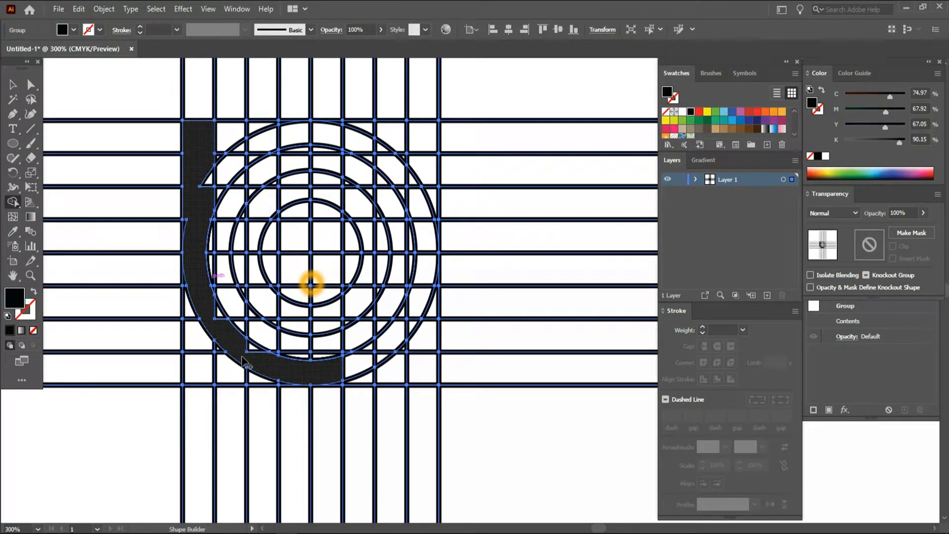
scroll(235, 267, up, 1)
drag(194, 163, 188, 198)
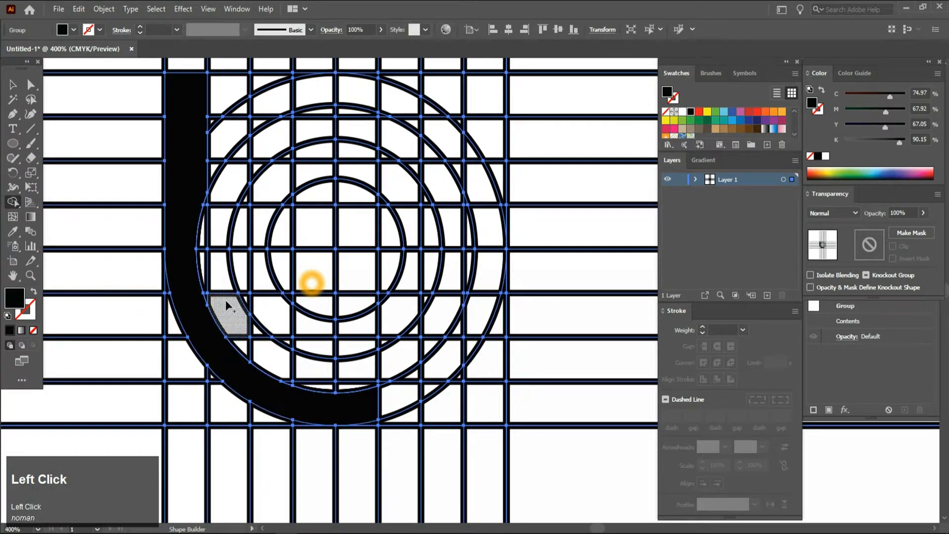
key(ctrl+minus)
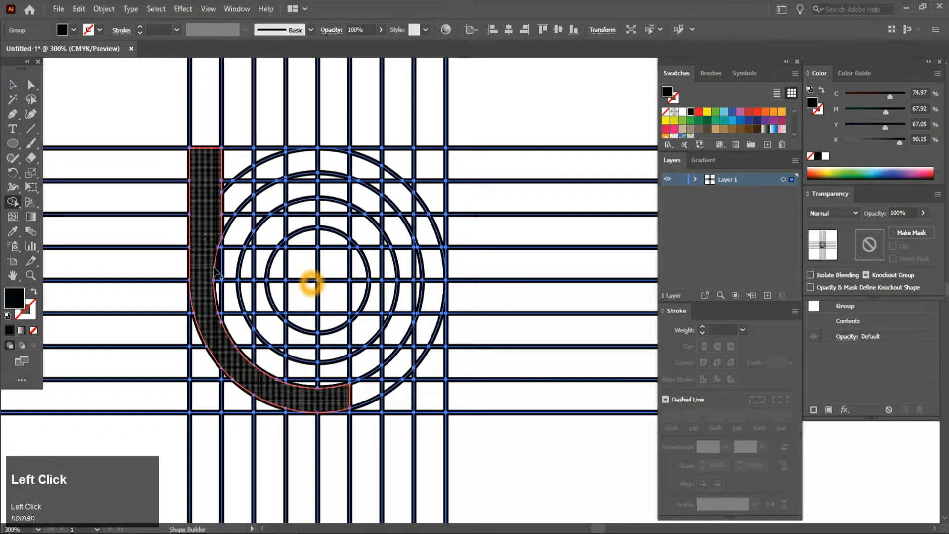
Try to merge the leftover slivers along the inner edge of the black J shape into it.
click(219, 245)
drag(219, 288, 222, 318)
scroll(224, 346, up, 2)
scroll(221, 322, down, 3)
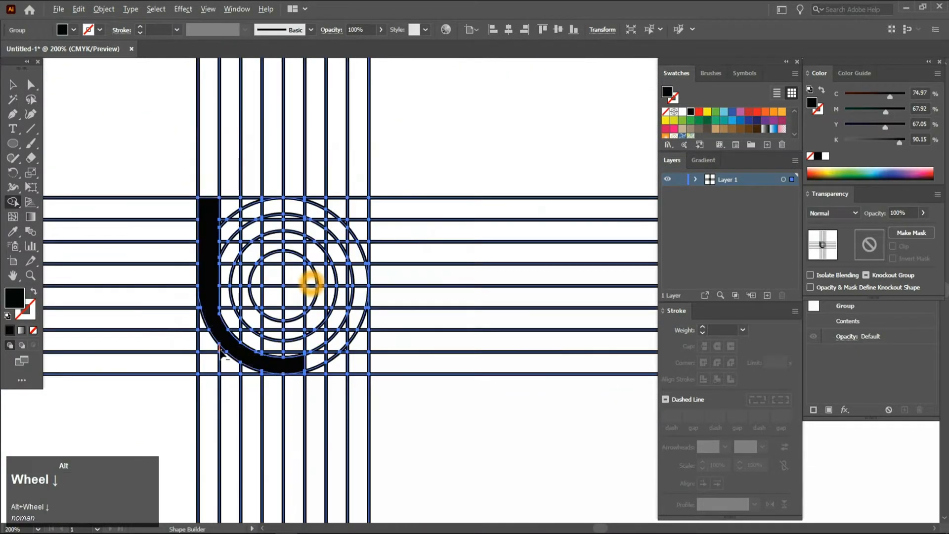
scroll(225, 351, up, 1)
Undo the J shape merges and the grouping of the grid artwork.
key(ctrl+z)
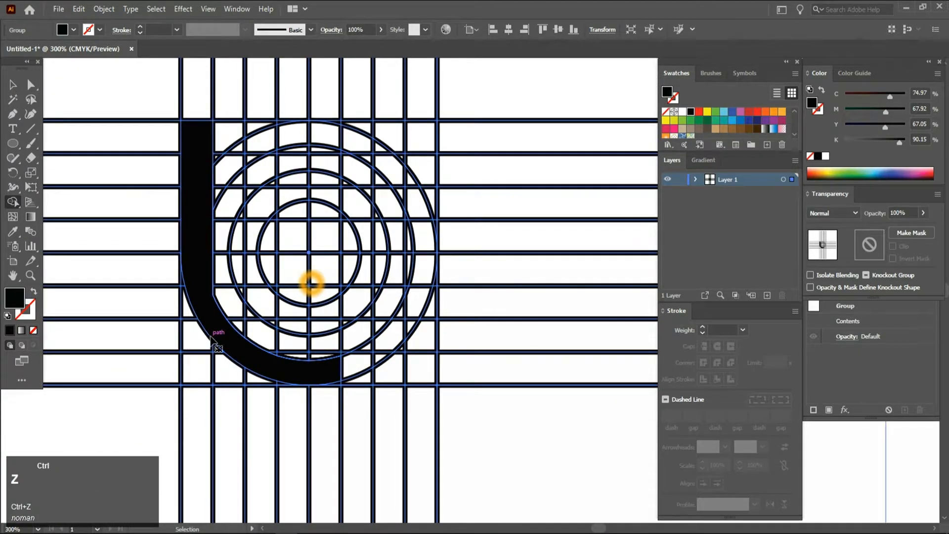
key(ctrl+z)
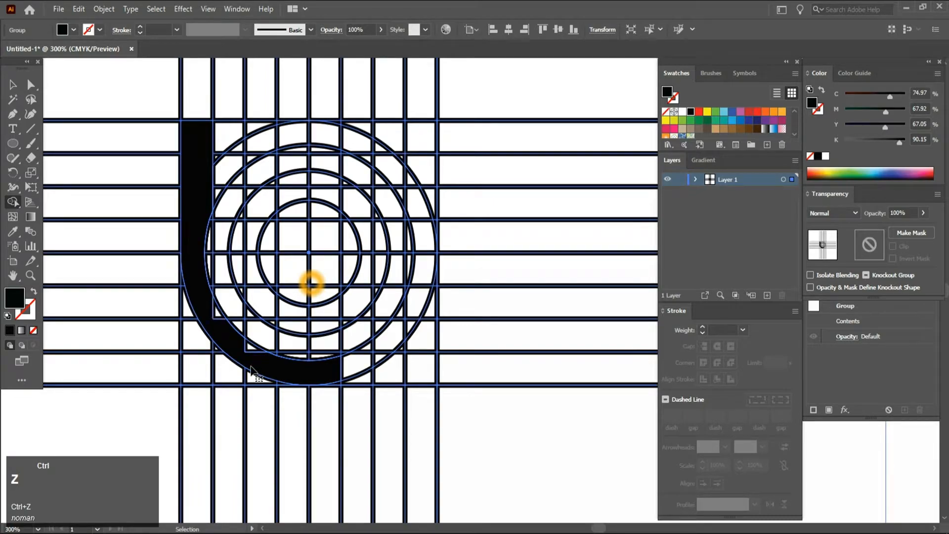
key(ctrl+z)
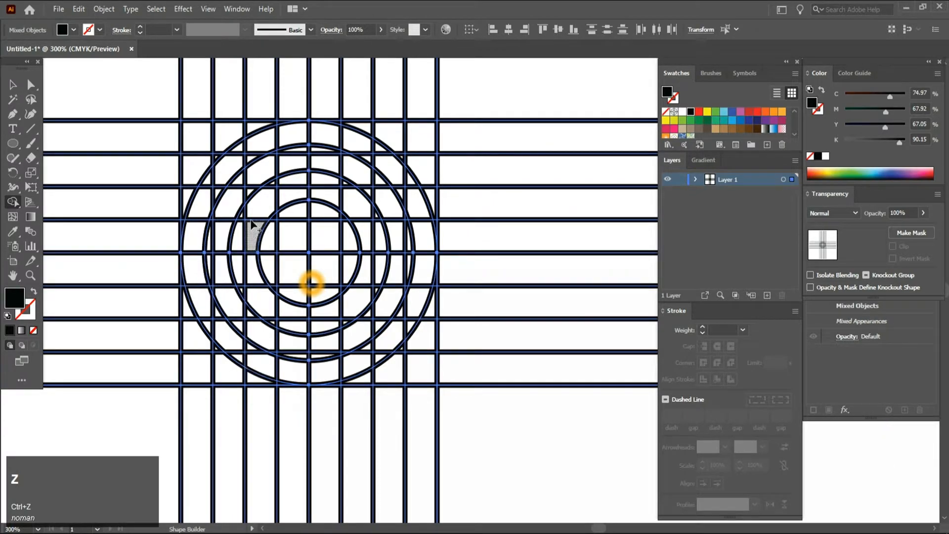
Ungroup the selected grid lines and circles and clear the selection.
key(v)
click(265, 155)
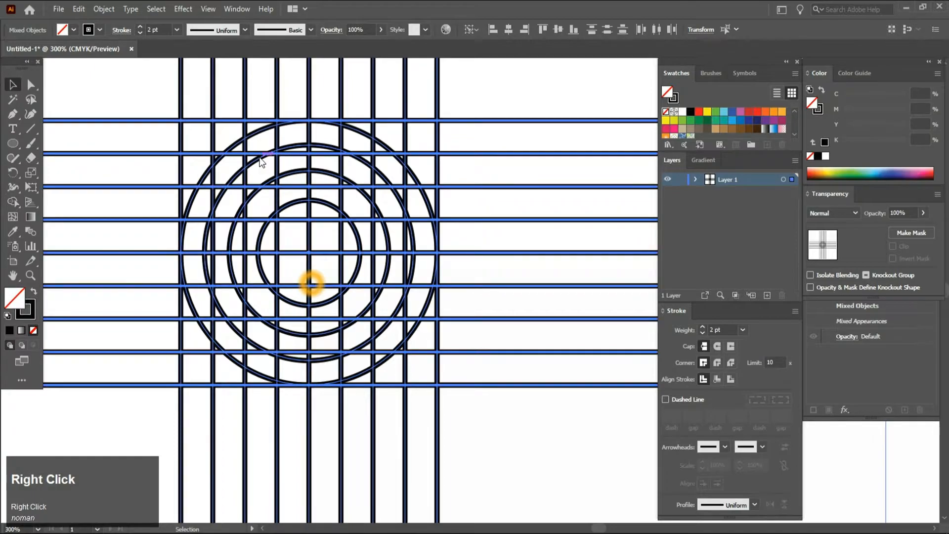
right_click(260, 158)
click(311, 282)
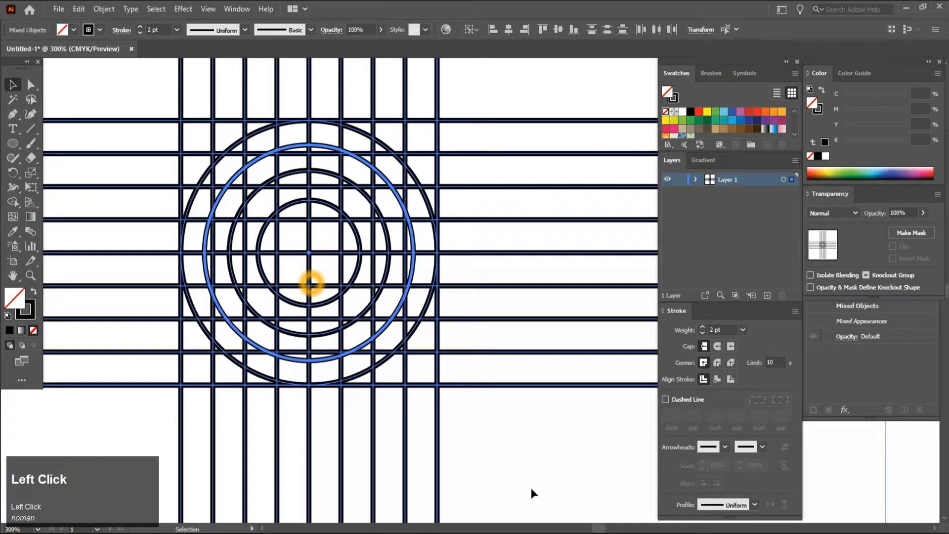
click(96, 87)
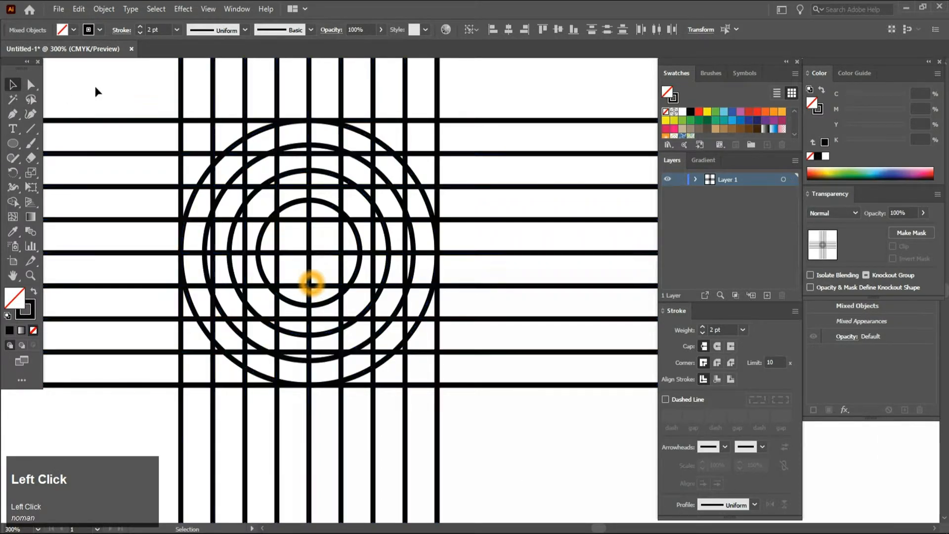
Scale the inner circles down from their centers, with the second-largest at 81 px so it touches the second grid lines.
click(254, 162)
drag(413, 144, 356, 205)
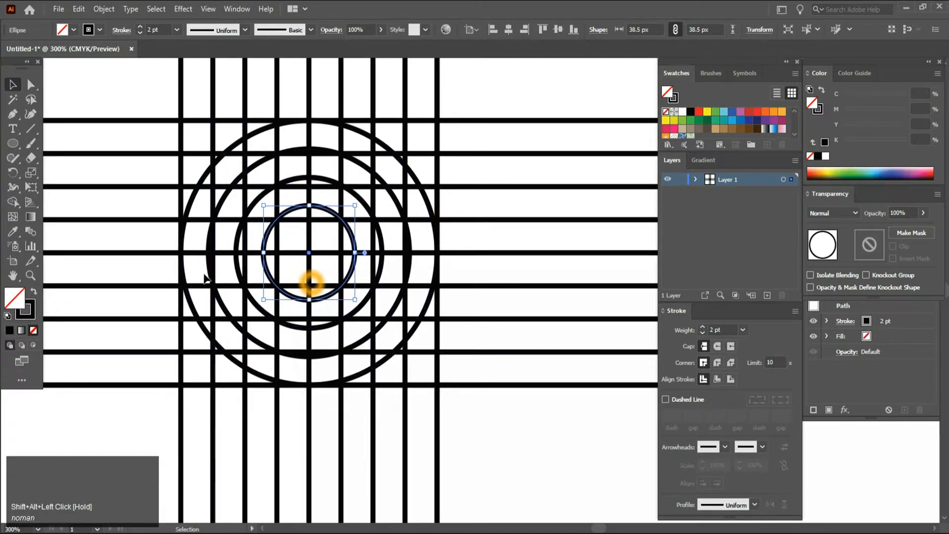
click(224, 214)
click(323, 150)
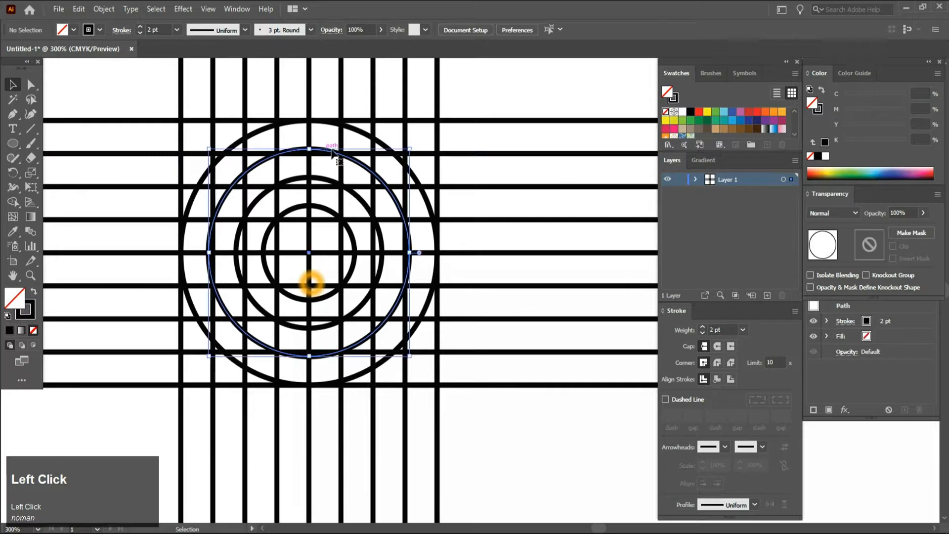
alt+shift+drag(410, 149, 405, 154)
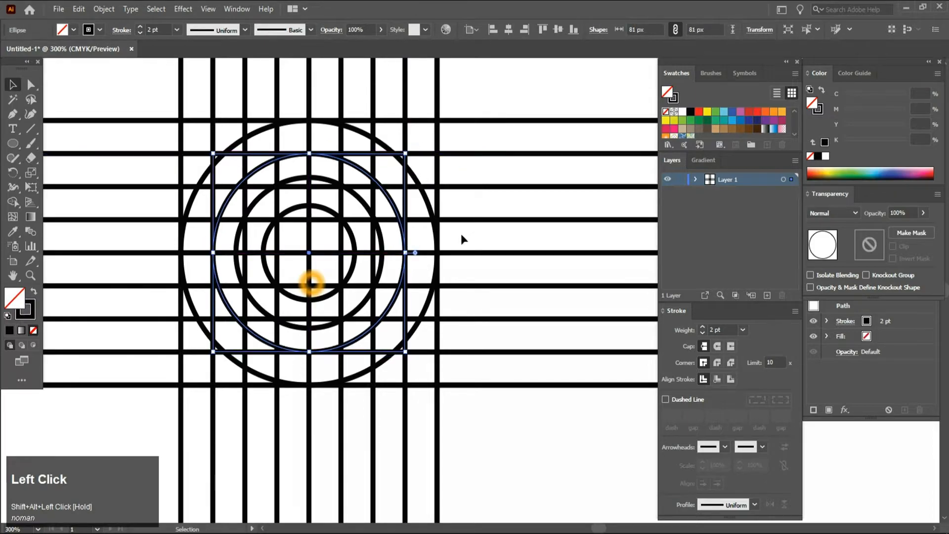
click(491, 441)
Scale the two smallest circles from their centers so each touches its matching pair of grid lines.
alt+scroll(248, 341, down, 1)
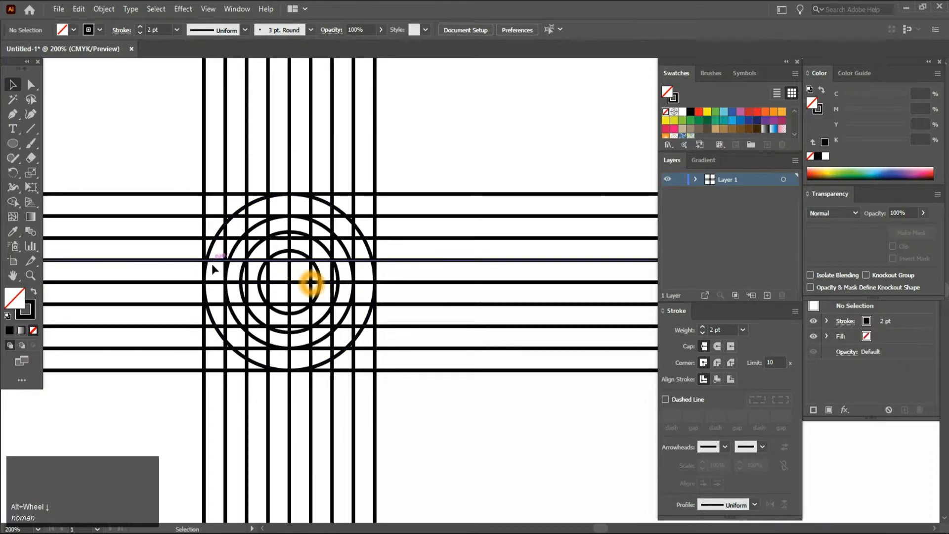
alt+scroll(292, 383, up, 1)
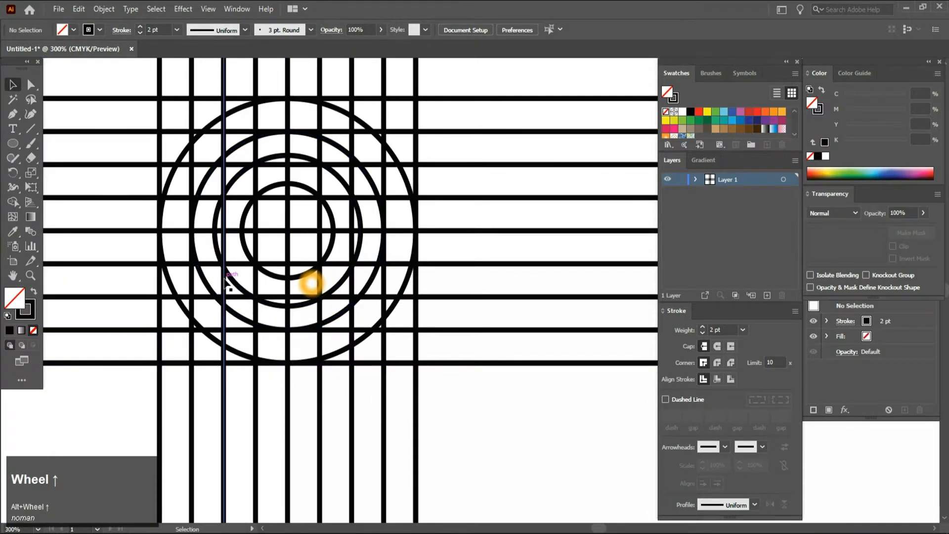
click(243, 173)
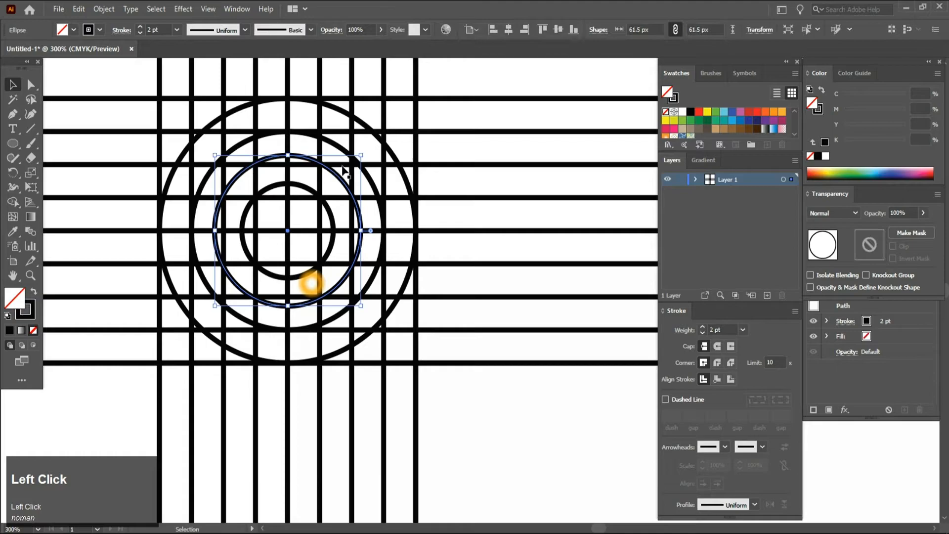
drag(359, 154, 324, 190)
click(291, 186)
scroll(301, 202, down, 1)
click(412, 340)
scroll(334, 267, down, 2)
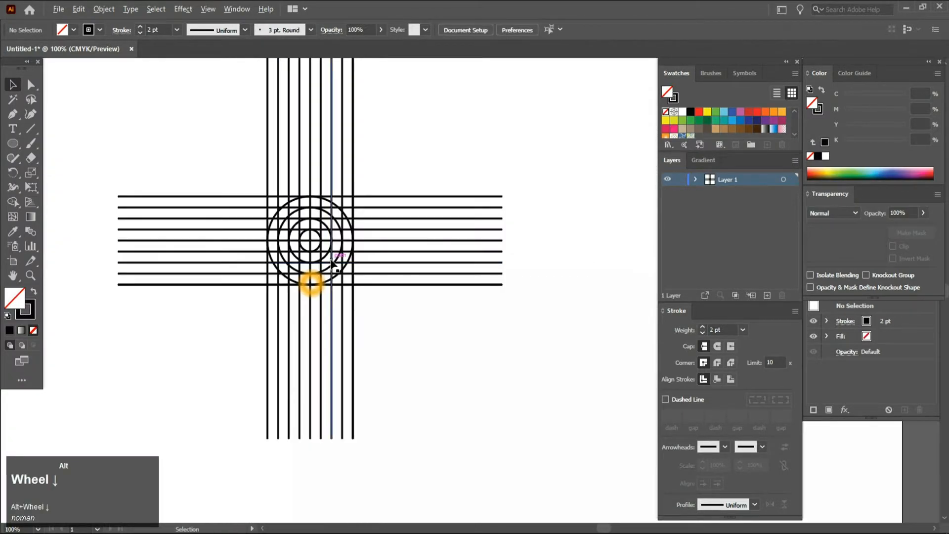
Select all the grid artwork and merge the leftmost column with the lower-left outer ring using the Shape Builder, filled black.
scroll(331, 260, up, 1)
drag(205, 133, 368, 351)
scroll(262, 267, up, 3)
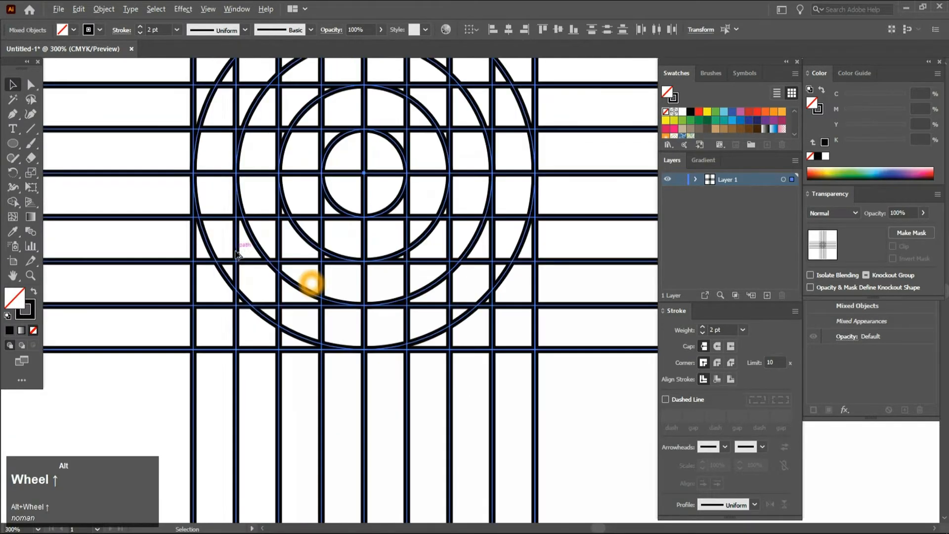
scroll(266, 235, down, 1)
scroll(277, 198, up, 3)
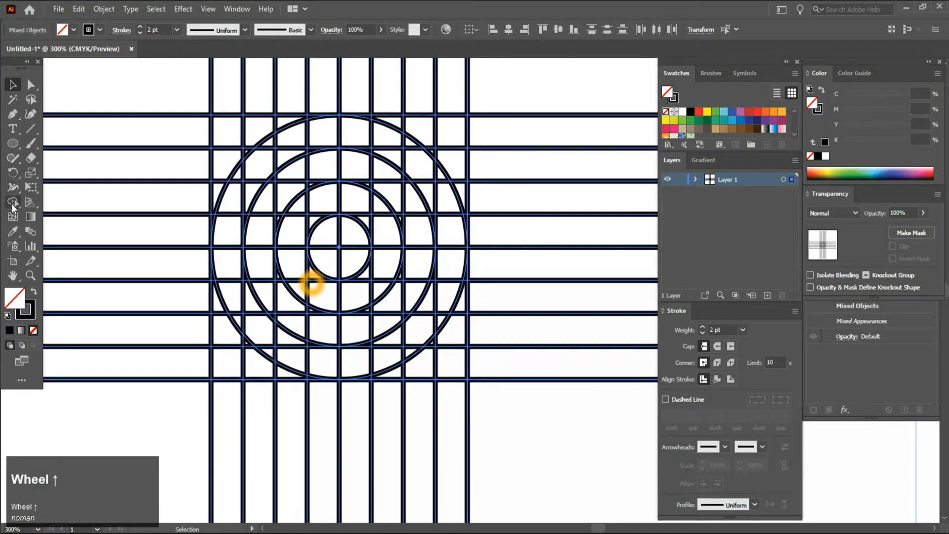
drag(224, 140, 225, 205)
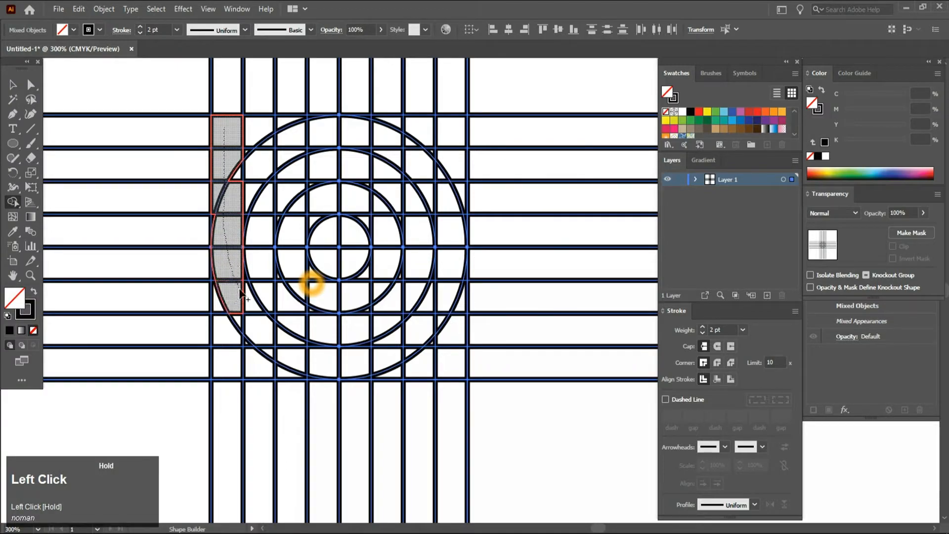
drag(322, 355, 328, 383)
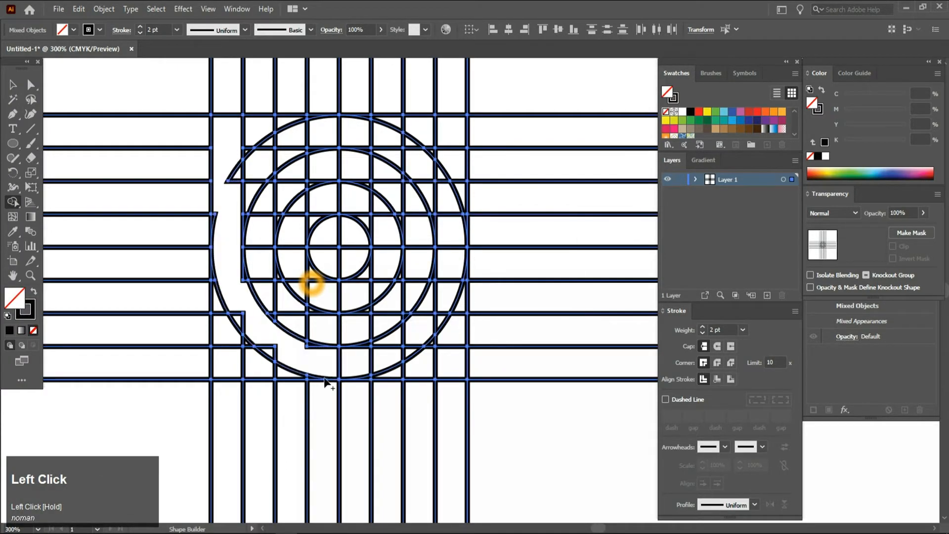
click(33, 290)
click(227, 187)
Merge the remaining slivers and ring cells into the black J shape, ending it at the vertical center line.
scroll(227, 186, up, 2)
scroll(233, 215, down, 3)
mouse_move(243, 190)
mouse_down()
mouse_move(203, 226)
mouse_move(210, 243)
mouse_up()
scroll(231, 280, down, 1)
mouse_move(246, 298)
mouse_down()
mouse_move(264, 335)
mouse_move(244, 327)
mouse_move(240, 372)
mouse_move(311, 475)
mouse_up()
scroll(275, 406, down, 2)
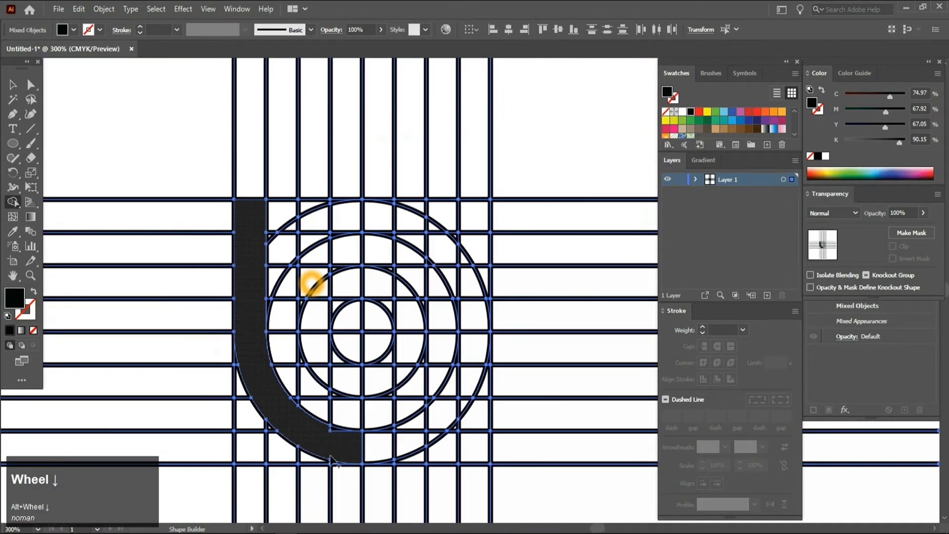
scroll(331, 459, up, 3)
drag(307, 397, 350, 399)
scroll(295, 396, down, 2)
scroll(336, 415, down, 2)
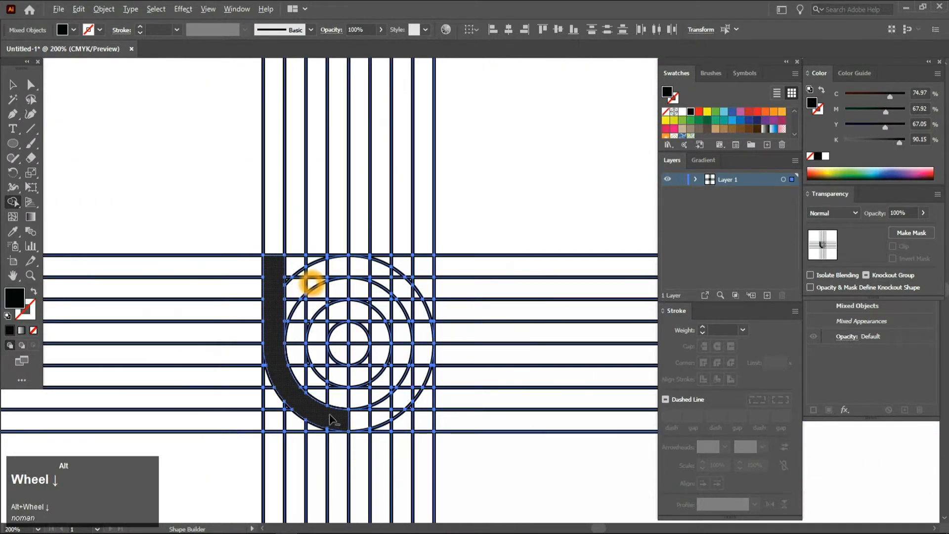
Merge the outer-ring cells just right of the vertical center line at the bottom into one black piece ending two columns over.
key(space)
scroll(390, 413, up, 2)
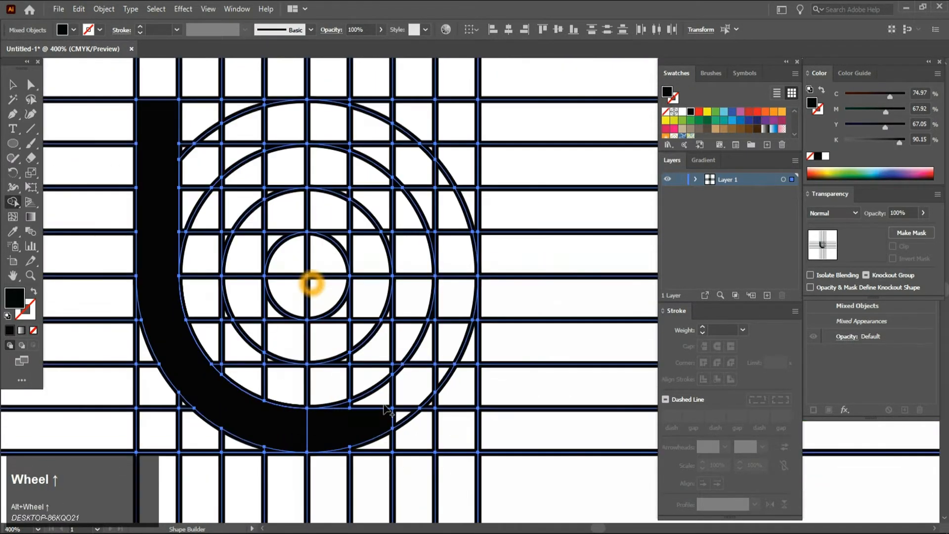
scroll(389, 414, down, 1)
click(379, 350)
drag(365, 351, 351, 370)
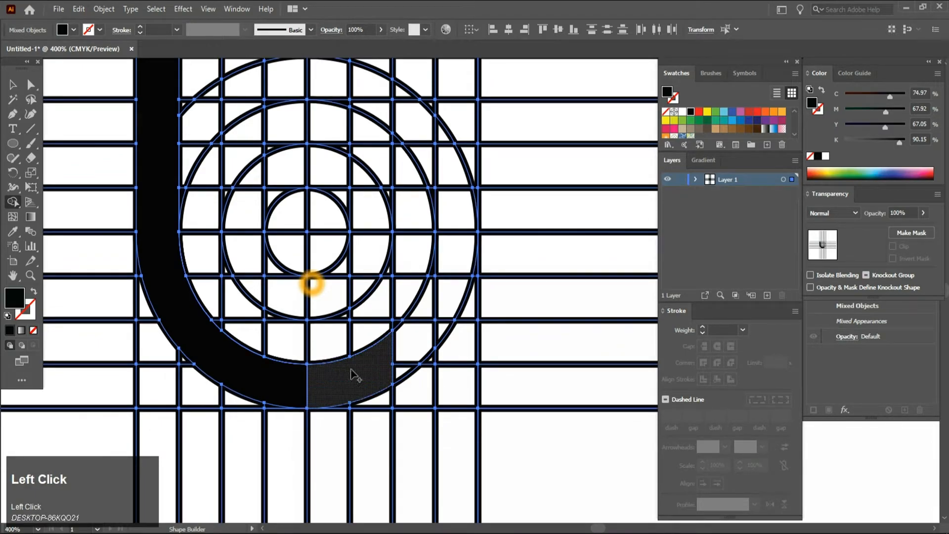
Extend that black piece straight up the second column right of center to the grid line touching the smallest circle's top.
scroll(376, 384, down, 1)
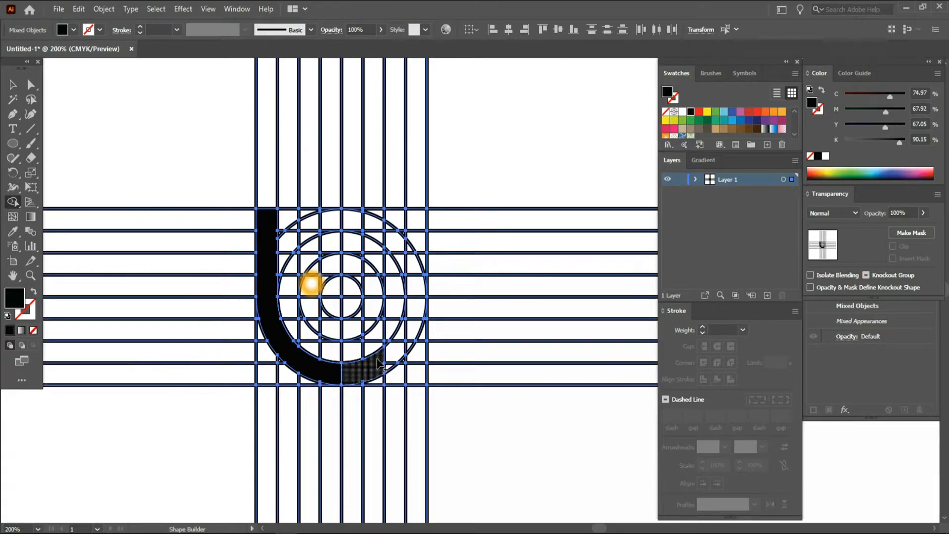
drag(376, 368, 376, 309)
drag(375, 262, 374, 243)
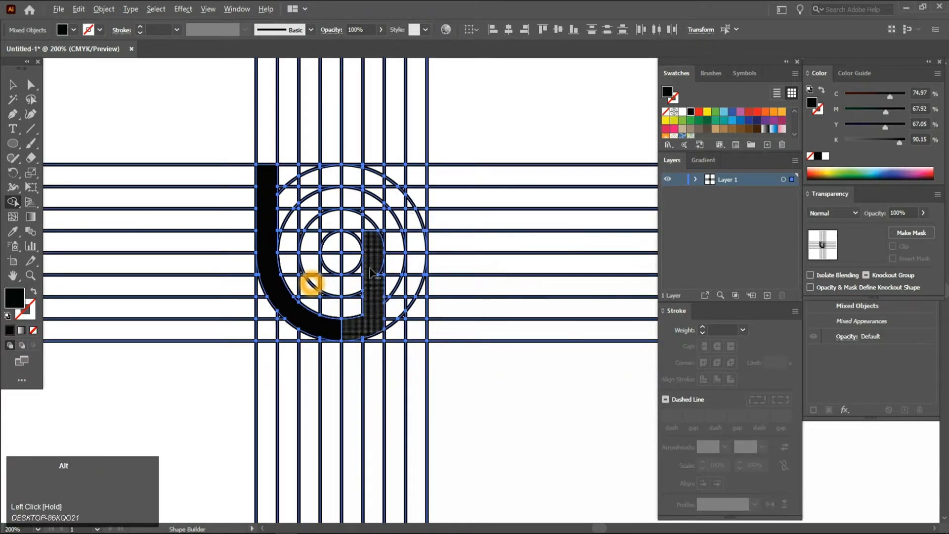
scroll(371, 266, up, 2)
click(388, 292)
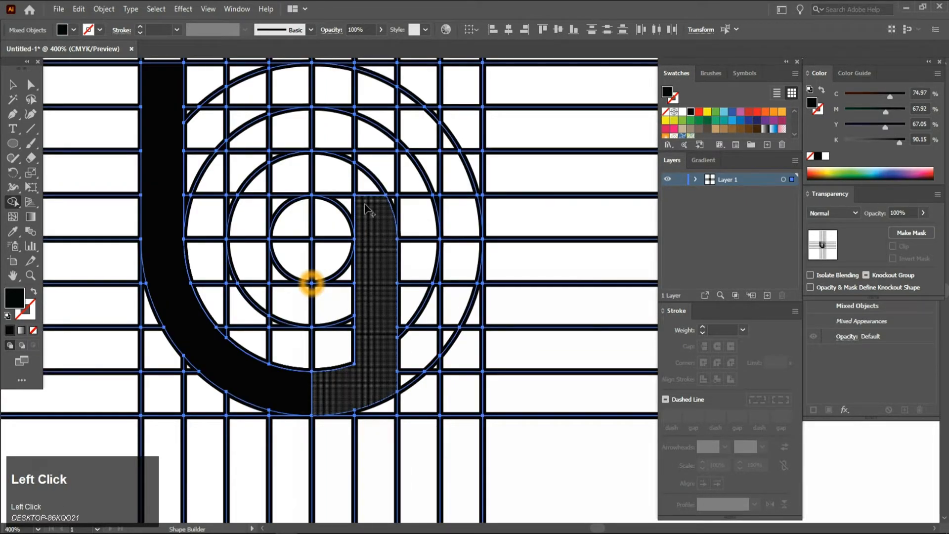
Continue the black shape around the ring outside the smallest circle, with a square top-left corner, down to its bottom center.
mouse_move(370, 204)
mouse_down()
mouse_move(339, 177)
mouse_move(292, 172)
mouse_move(345, 202)
mouse_up()
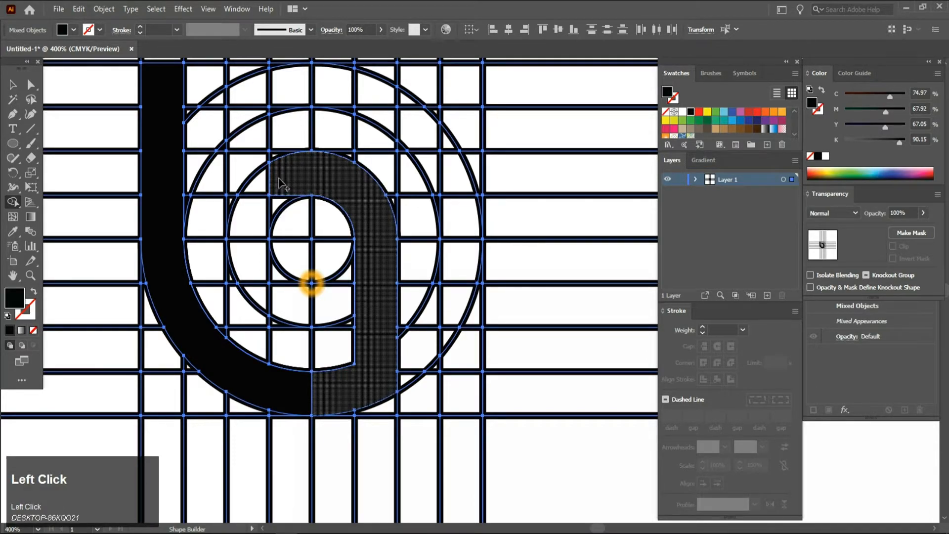
mouse_move(289, 165)
mouse_down()
mouse_move(251, 163)
mouse_move(279, 176)
mouse_move(252, 185)
mouse_move(234, 178)
mouse_move(248, 180)
mouse_move(238, 183)
mouse_move(243, 216)
mouse_move(286, 288)
mouse_up()
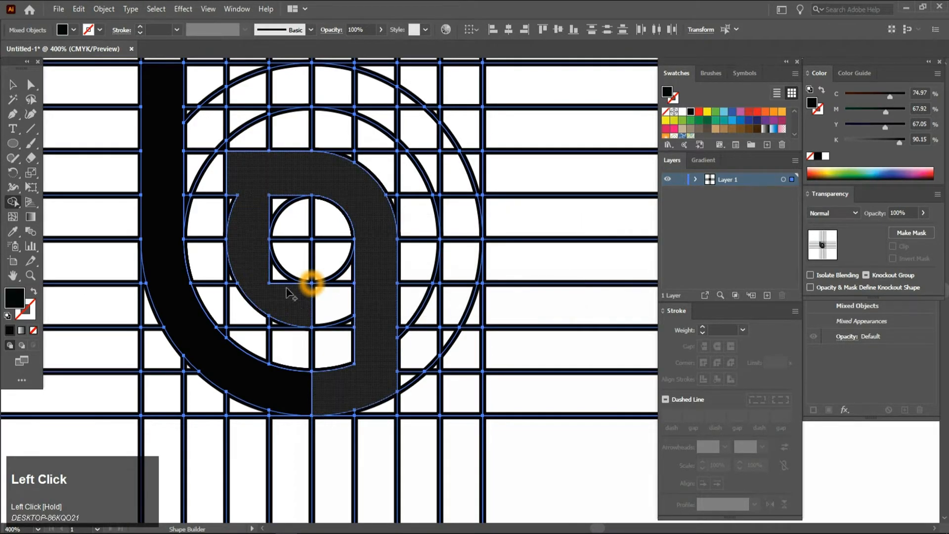
drag(234, 190, 235, 222)
drag(262, 263, 277, 274)
Extend the shape across the stem into the right outer ring, up its curve and along the top row to the left column.
mouse_move(299, 309)
mouse_down()
mouse_move(451, 291)
mouse_move(452, 197)
mouse_move(393, 109)
mouse_up()
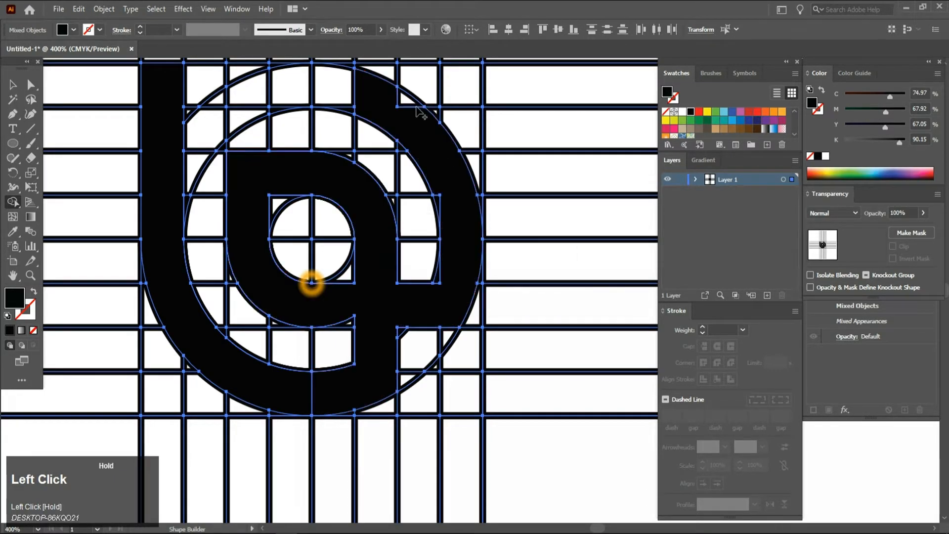
drag(442, 276, 429, 303)
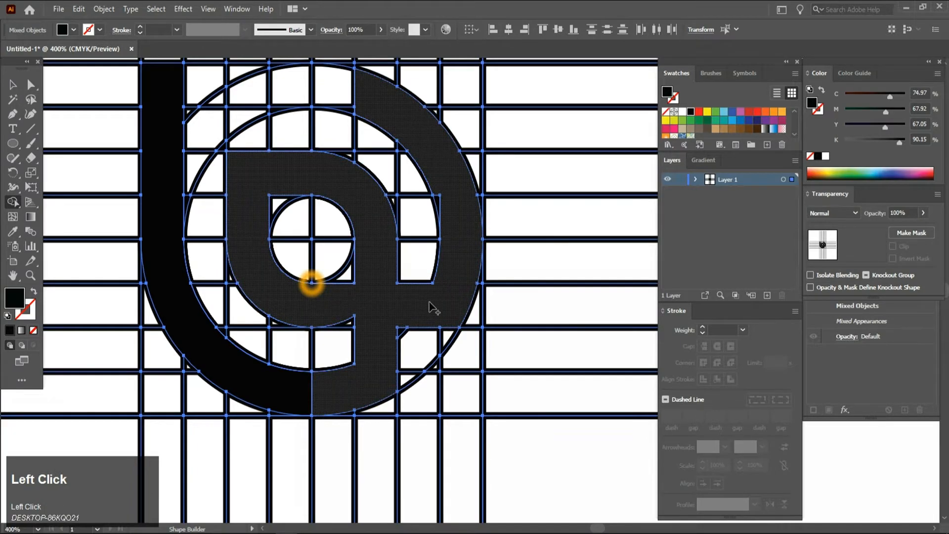
key(space)
mouse_move(366, 89)
mouse_down()
mouse_move(367, 164)
mouse_move(321, 159)
mouse_up()
drag(227, 158, 205, 165)
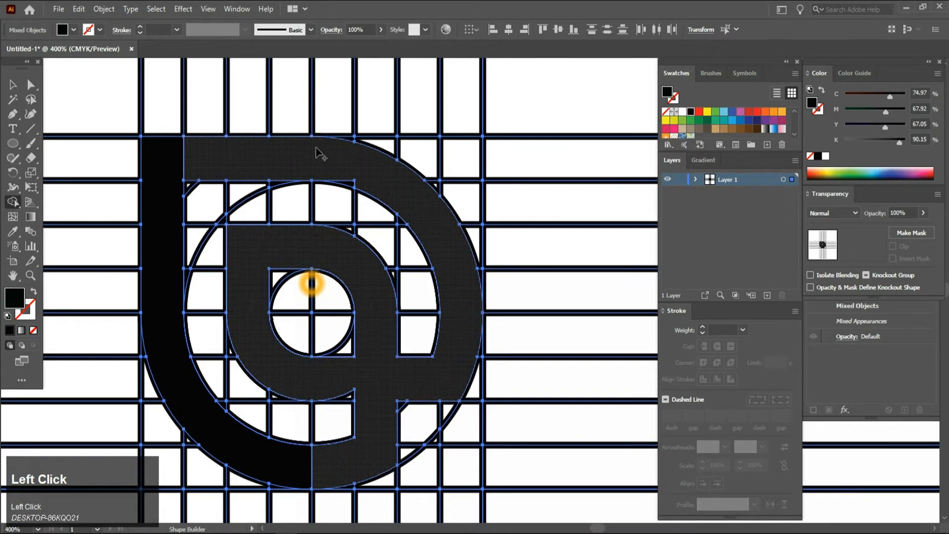
Merge the leftover slivers along the top edge of the black shape into it.
scroll(205, 165, up, 4)
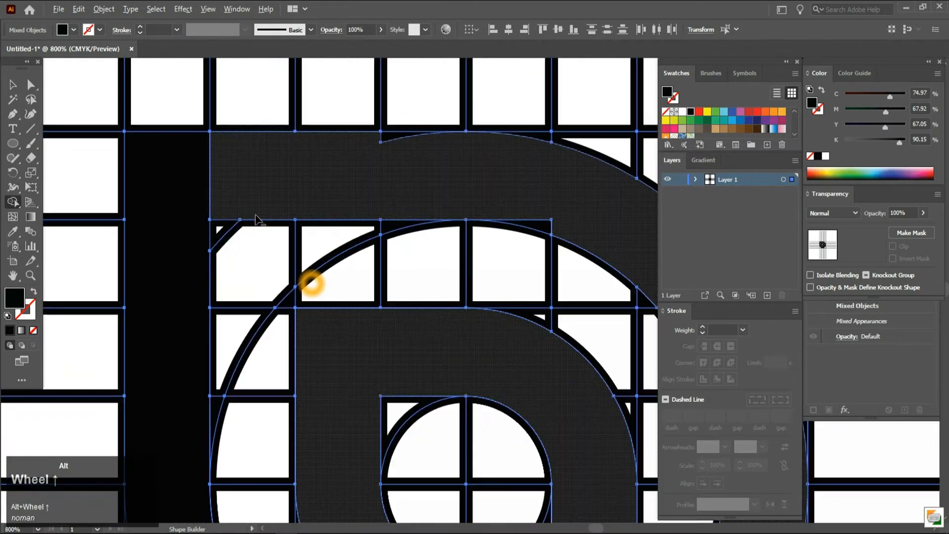
drag(423, 149, 376, 146)
scroll(398, 200, down, 2)
scroll(481, 220, up, 2)
drag(484, 212, 453, 207)
Join the J shape to the rest at the bottom center and merge the slivers beneath the inner ring beside the stem.
scroll(435, 212, down, 3)
scroll(415, 257, up, 2)
scroll(397, 300, down, 2)
scroll(398, 300, up, 2)
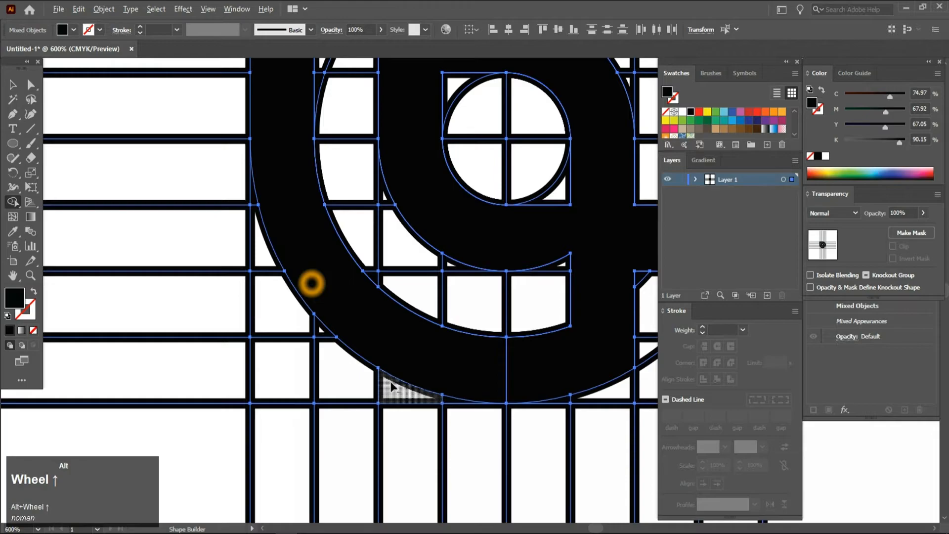
click(465, 378)
scroll(464, 378, down, 2)
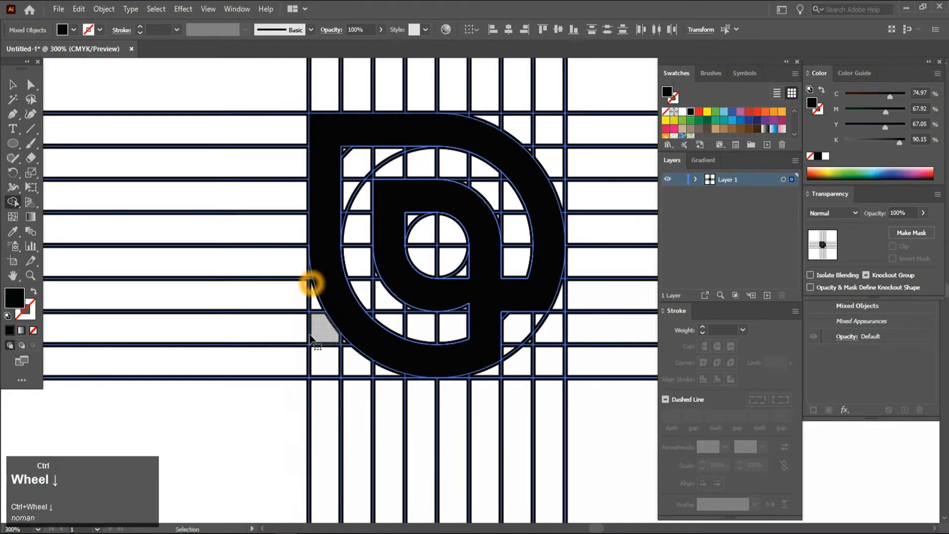
scroll(448, 341, up, 2)
scroll(449, 313, down, 2)
scroll(444, 290, up, 2)
drag(451, 306, 386, 302)
scroll(388, 306, down, 3)
scroll(431, 302, up, 1)
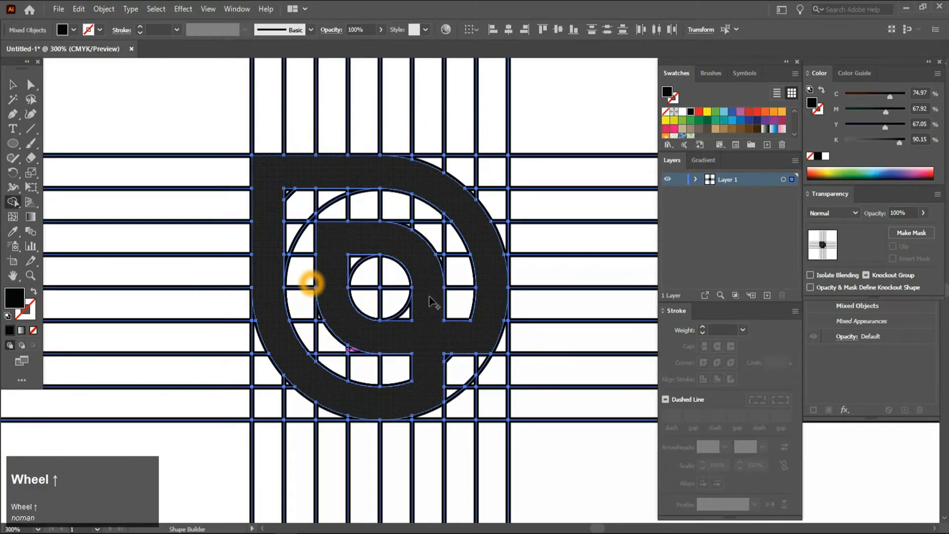
Clear the stray arc cutting the corner of the cell below the crossbar, just right of the stem.
scroll(441, 279, up, 1)
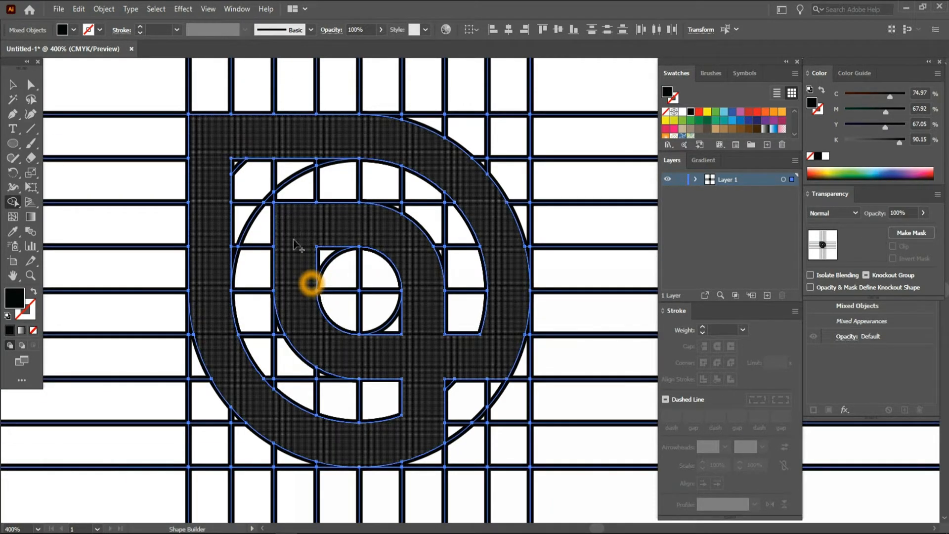
scroll(311, 267, down, 2)
scroll(346, 296, up, 2)
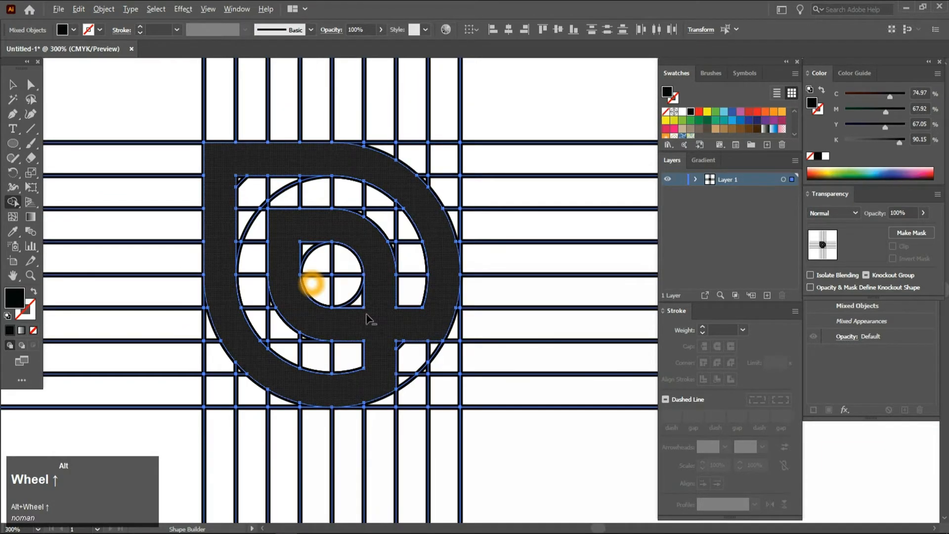
scroll(415, 398, up, 2)
scroll(422, 401, down, 4)
scroll(420, 366, up, 5)
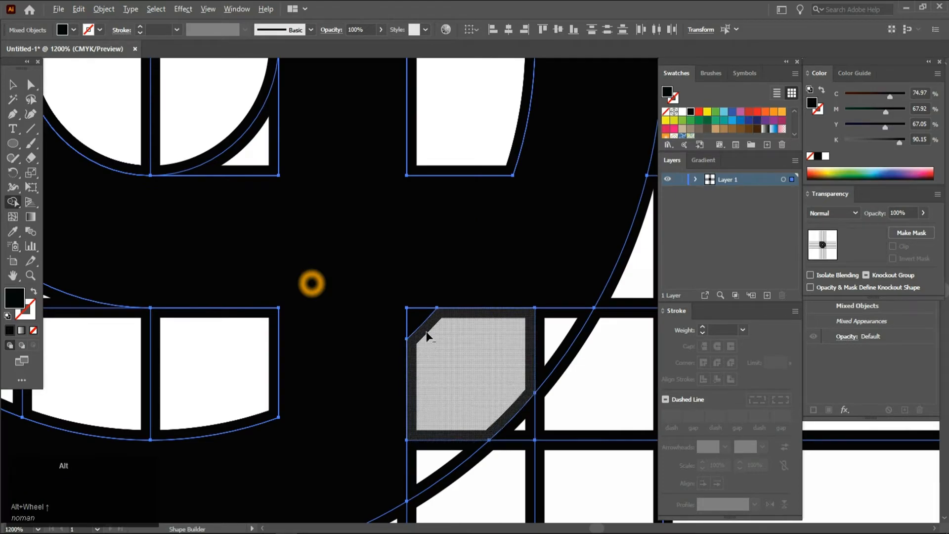
click(426, 336)
scroll(432, 346, down, 5)
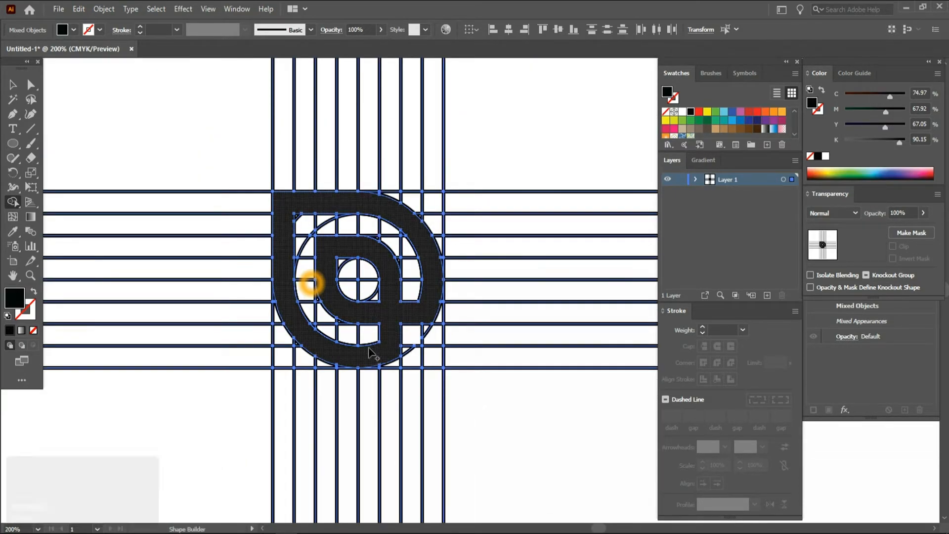
Erase the stray grid segment in the lower-left gap and the arc segment across the gap's top-left corner.
scroll(336, 330, up, 1)
scroll(310, 283, up, 2)
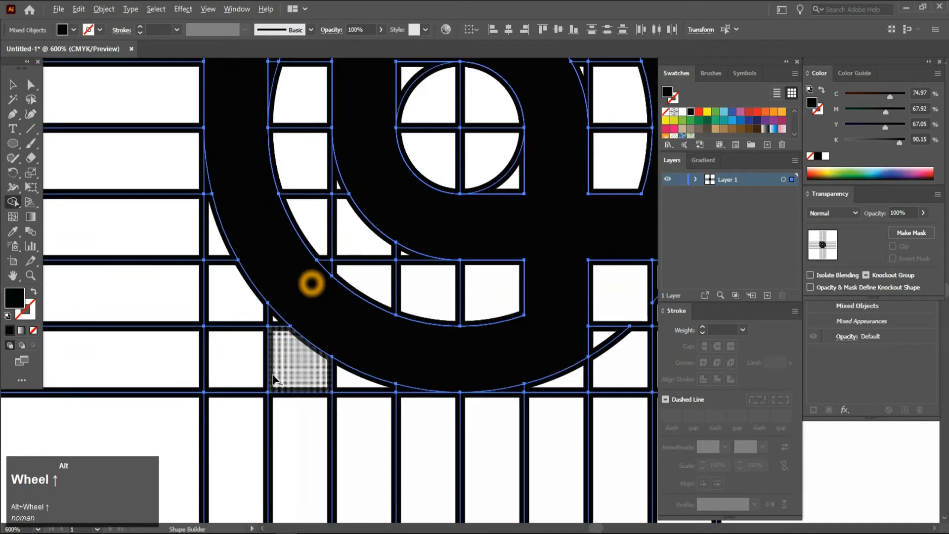
scroll(311, 283, down, 1)
scroll(311, 283, up, 4)
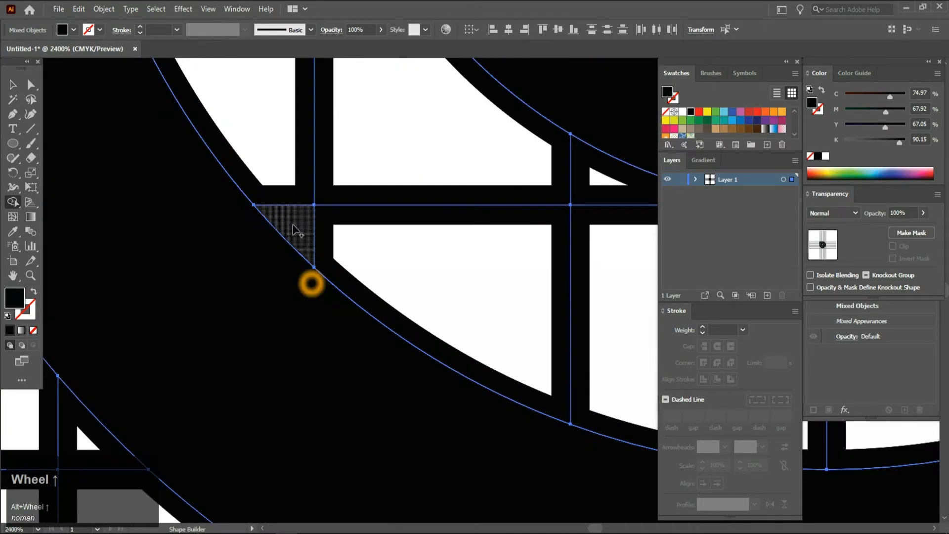
alt+click(282, 181)
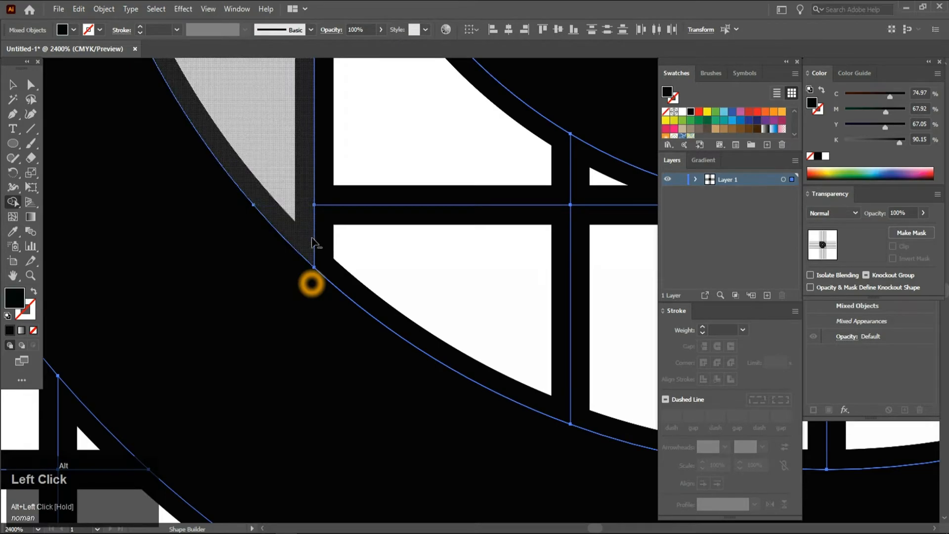
scroll(312, 283, down, 7)
scroll(419, 254, up, 5)
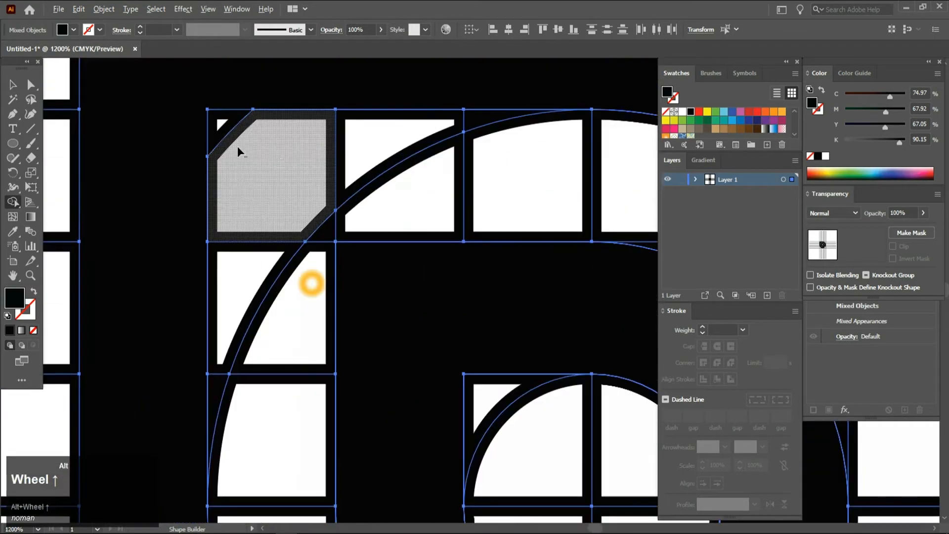
alt+click(232, 142)
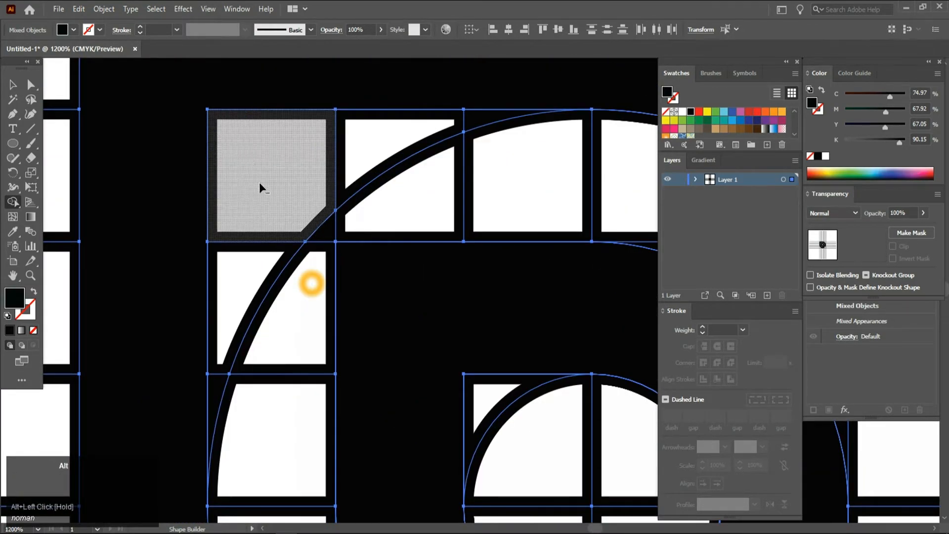
scroll(311, 284, down, 4)
scroll(311, 283, up, 2)
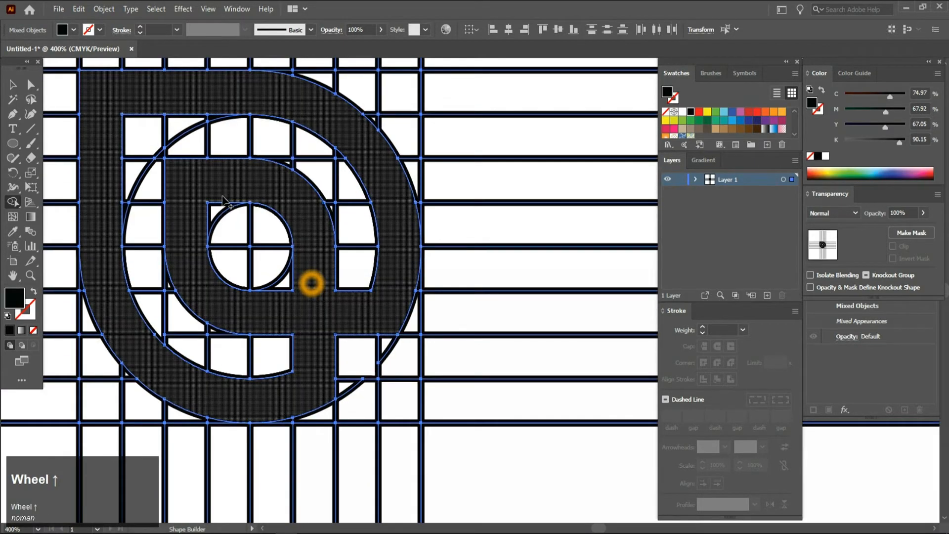
scroll(183, 201, down, 2)
scroll(272, 383, up, 4)
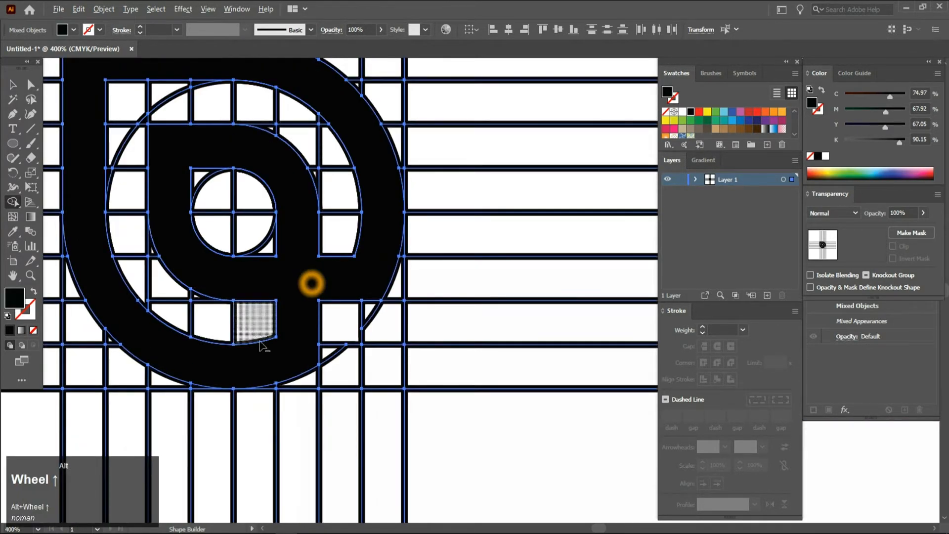
scroll(272, 383, down, 3)
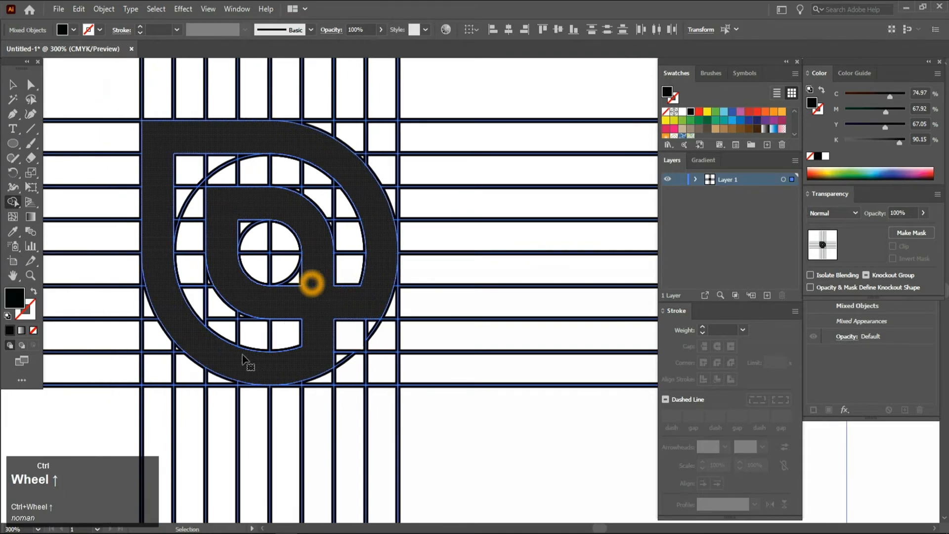
Deselect the artwork, then move the finished black logo shape off the grid to the empty area on its right.
ctrl+scroll(246, 330, left, 2)
alt+scroll(246, 330, down, 2)
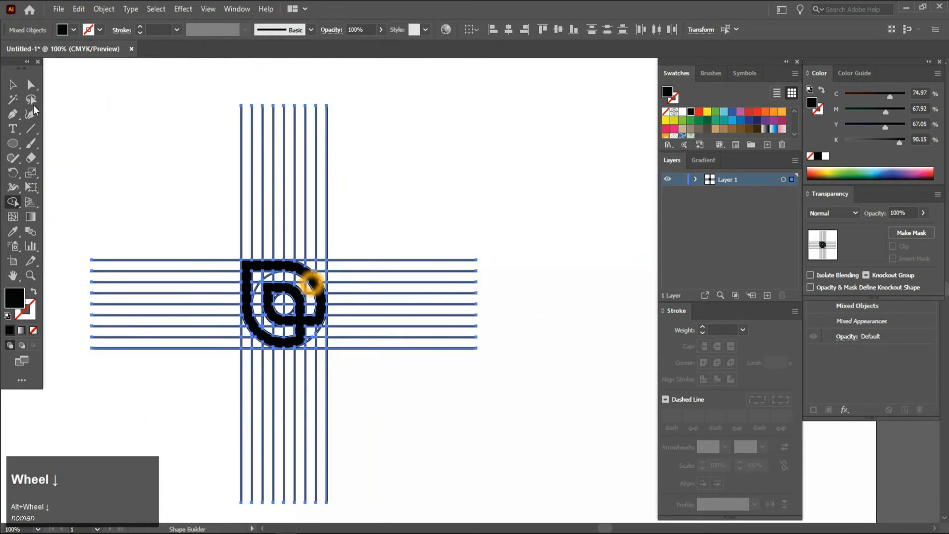
click(13, 84)
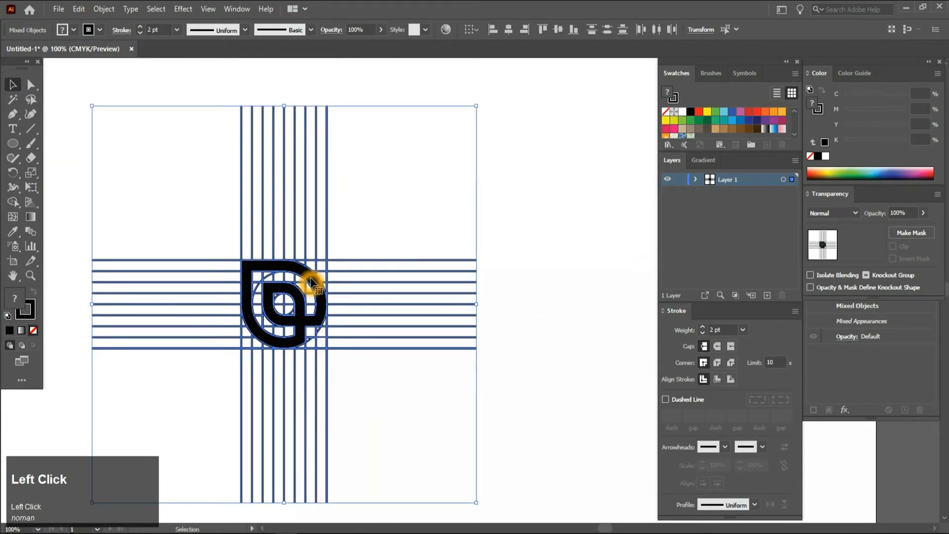
right_click(311, 282)
click(517, 354)
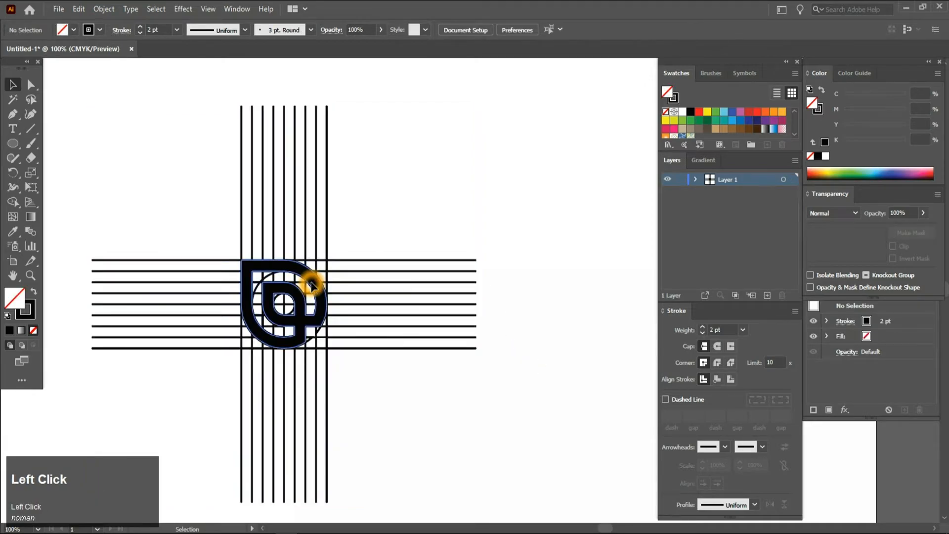
drag(311, 281, 583, 215)
click(544, 358)
Select the leftover grid lines and circle pieces and delete them, keeping only the black logo shape.
scroll(535, 348, down, 2)
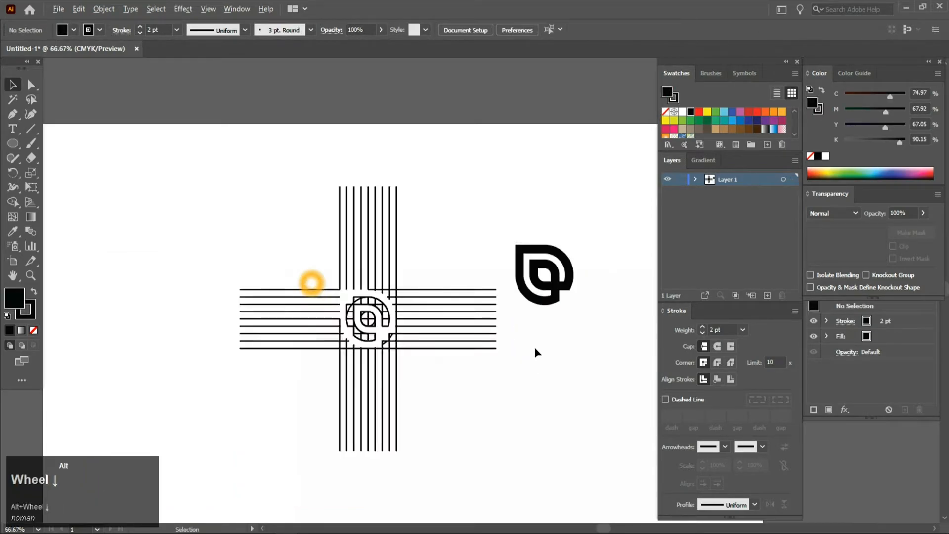
scroll(555, 326, up, 4)
scroll(561, 341, down, 3)
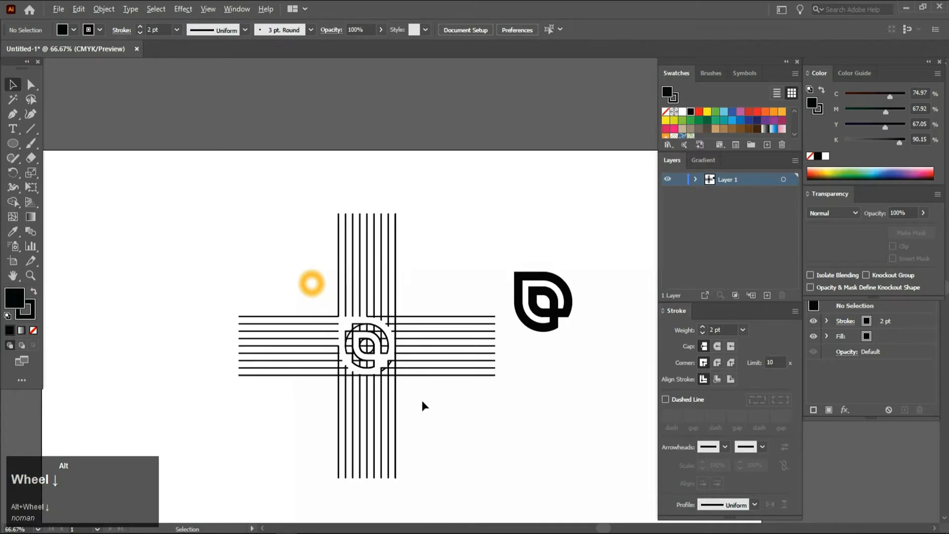
scroll(422, 403, up, 2)
scroll(420, 398, down, 1)
scroll(419, 398, right, 3)
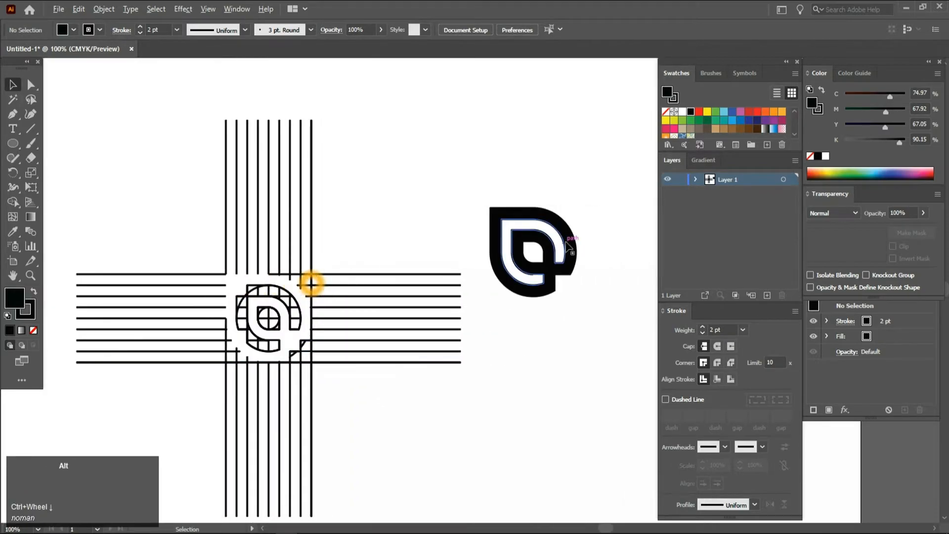
scroll(565, 257, up, 2)
scroll(565, 248, down, 6)
click(353, 327)
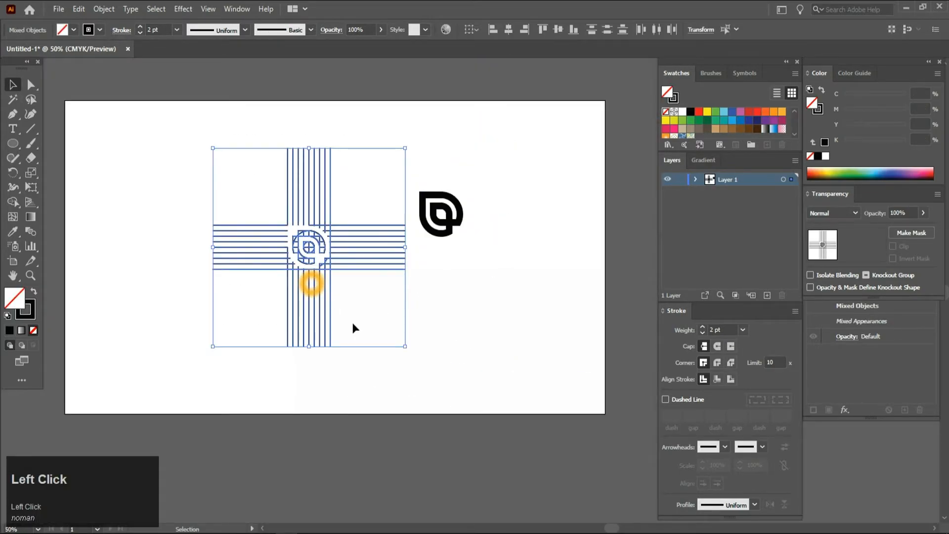
key(Delete)
Enlarge the logo shape proportionally and center it horizontally and vertically on the artboard.
click(463, 231)
drag(463, 233, 410, 351)
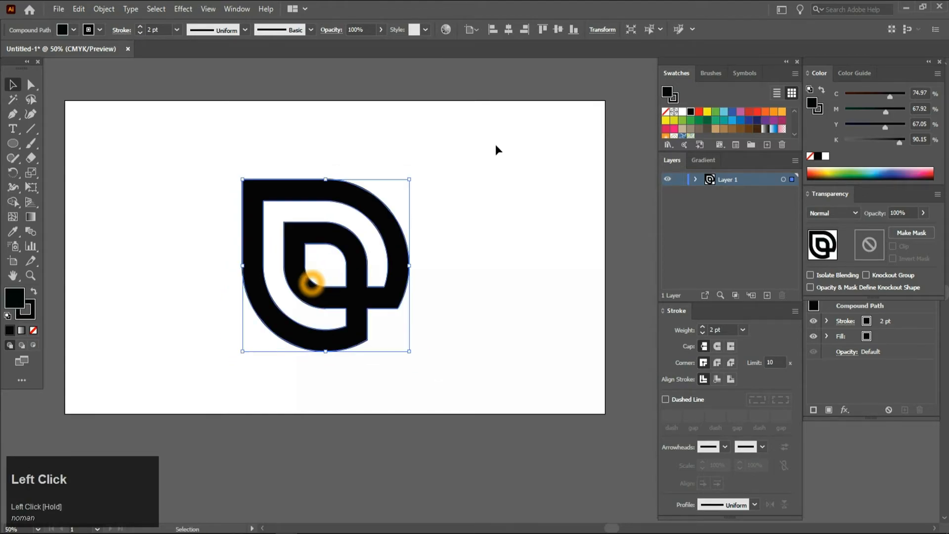
drag(394, 231, 383, 236)
key(space)
click(508, 31)
click(558, 29)
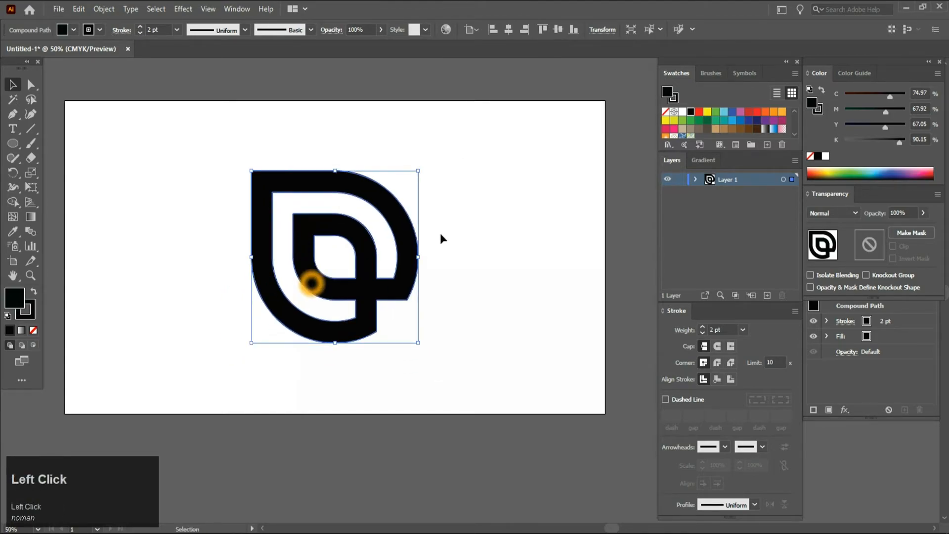
Fill the black logo shape with the white-to-black linear gradient swatch.
click(440, 233)
scroll(376, 264, up, 1)
scroll(361, 262, up, 2)
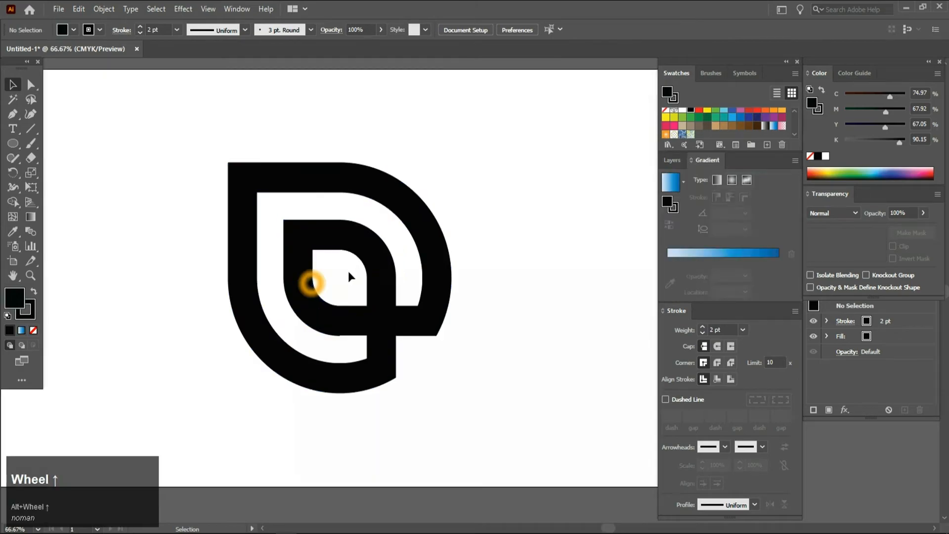
click(672, 160)
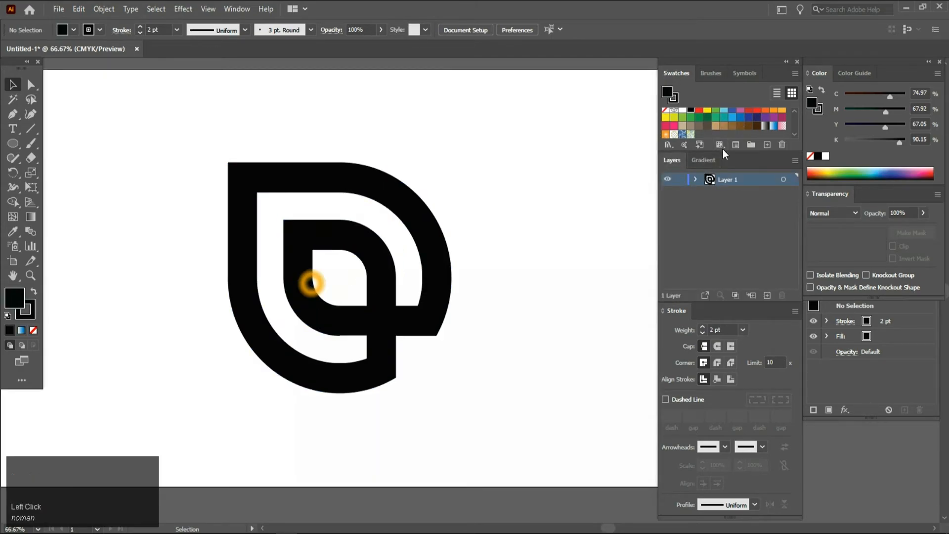
click(764, 126)
click(411, 215)
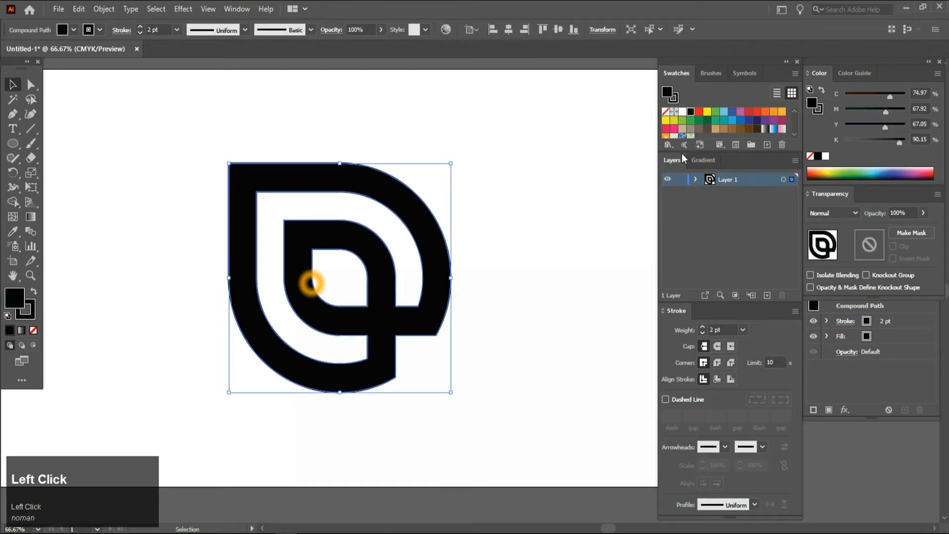
click(764, 129)
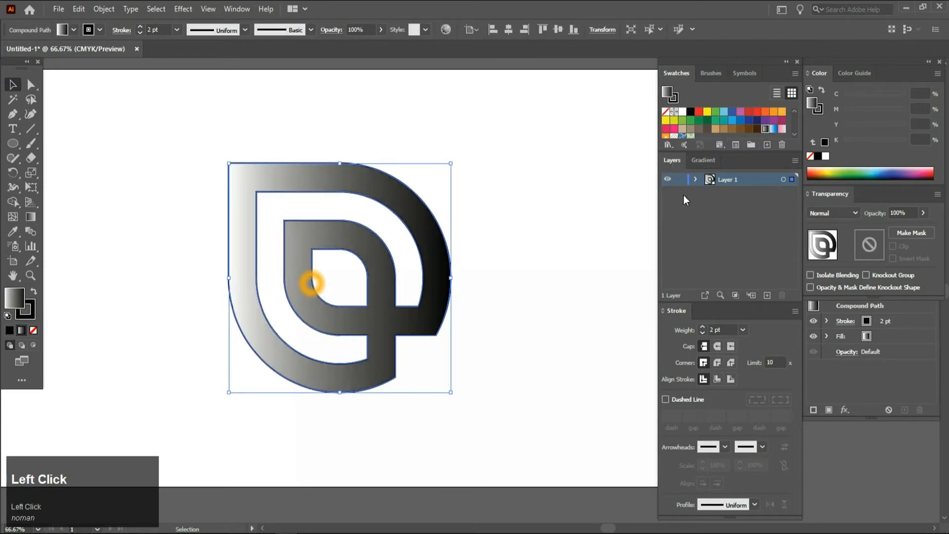
Recolor the fill gradient's white starting stop with the blue swatch R=0 G=113 B=188.
click(706, 159)
click(667, 260)
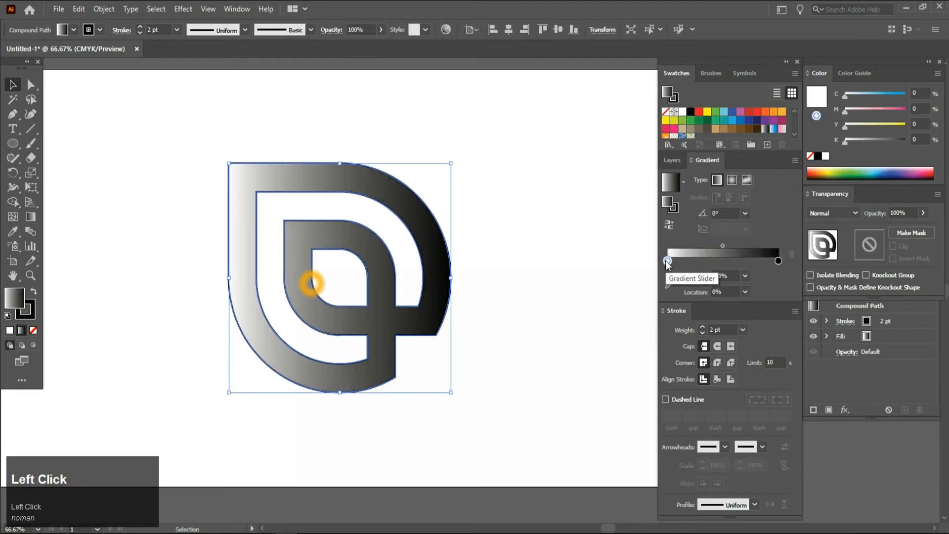
double_click(667, 261)
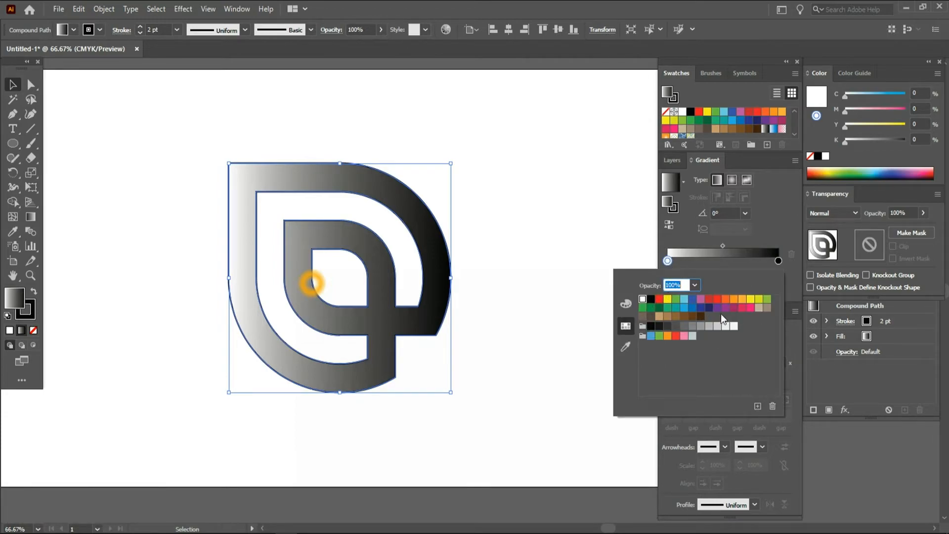
click(683, 308)
click(692, 308)
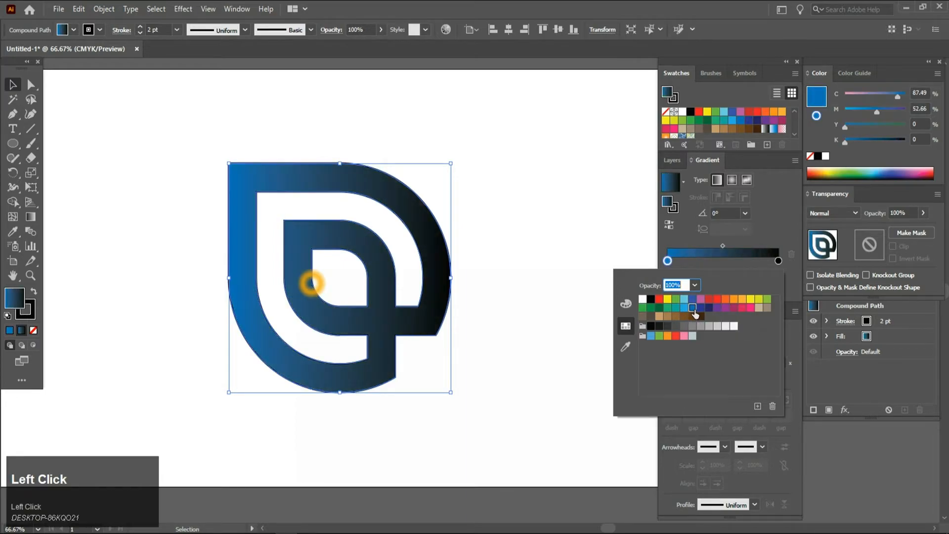
click(684, 308)
click(693, 308)
Try blue, red, orange and purple swatches on the gradient's black end stop.
click(778, 261)
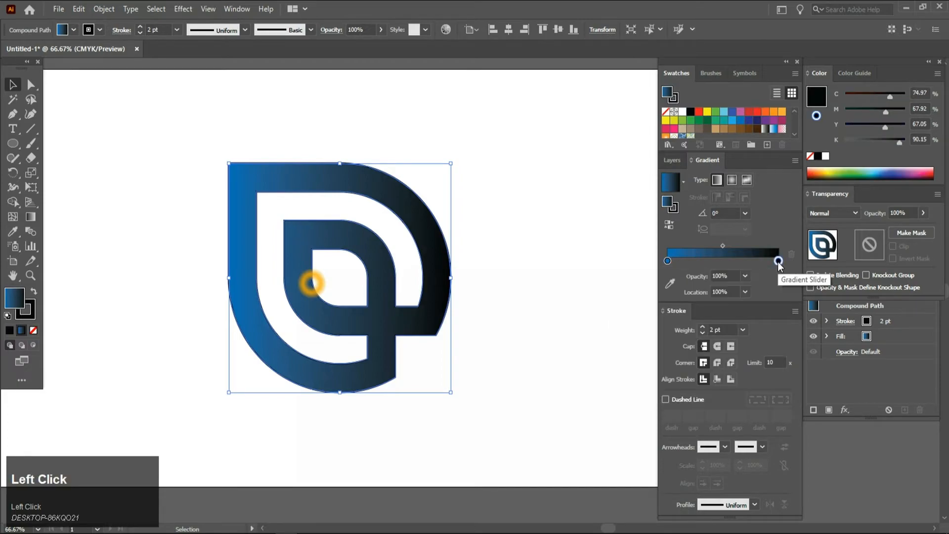
double_click(778, 261)
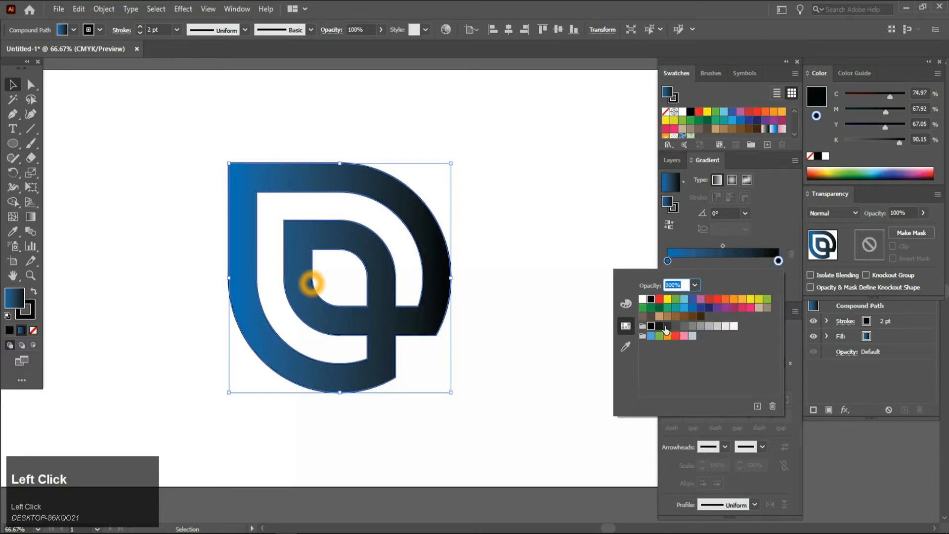
click(685, 309)
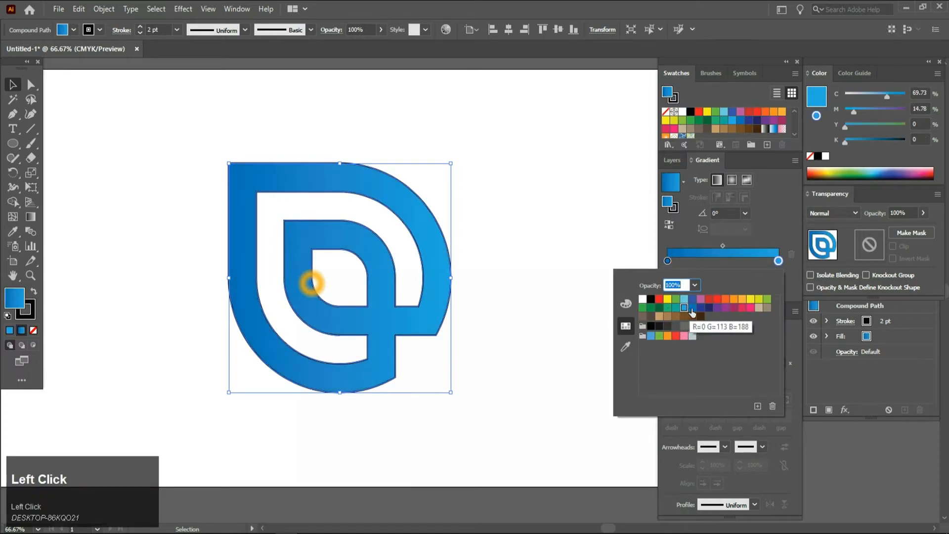
click(693, 308)
click(700, 308)
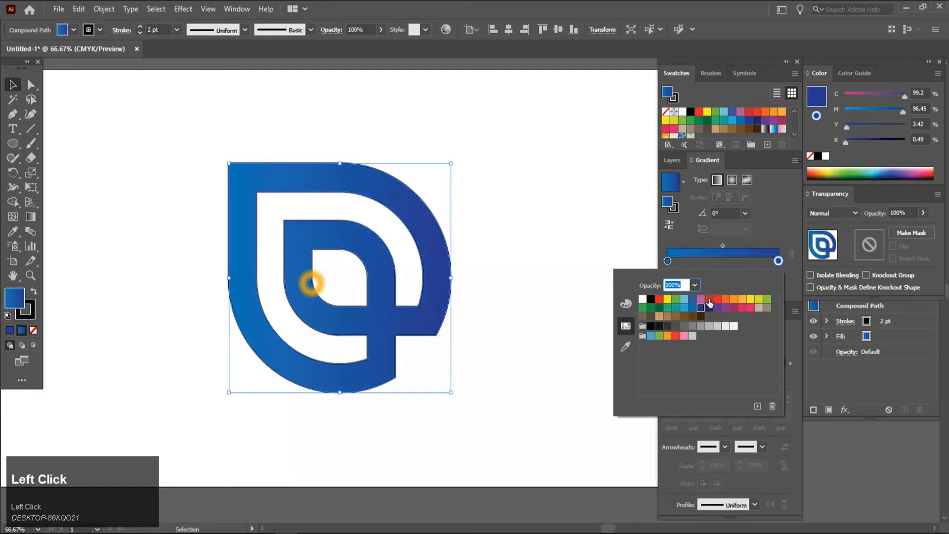
click(701, 300)
click(709, 299)
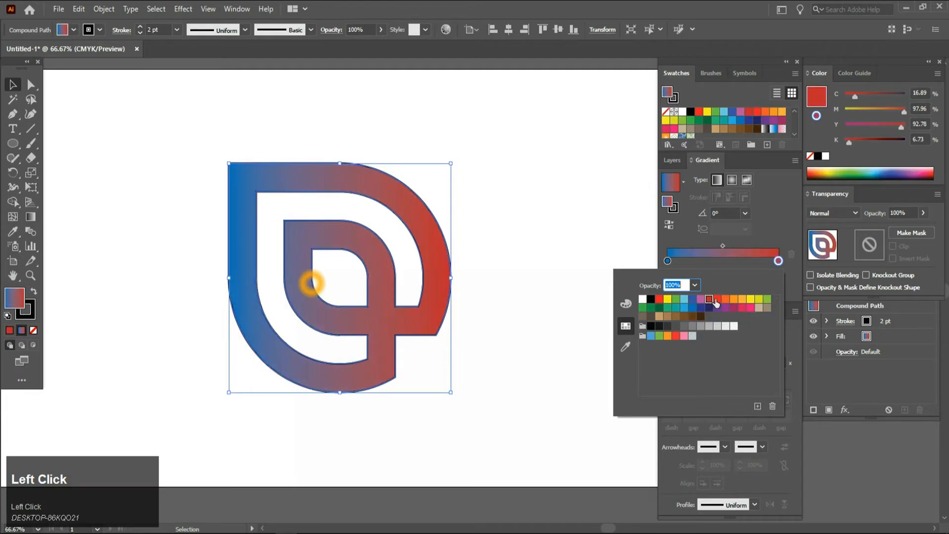
click(726, 299)
click(734, 300)
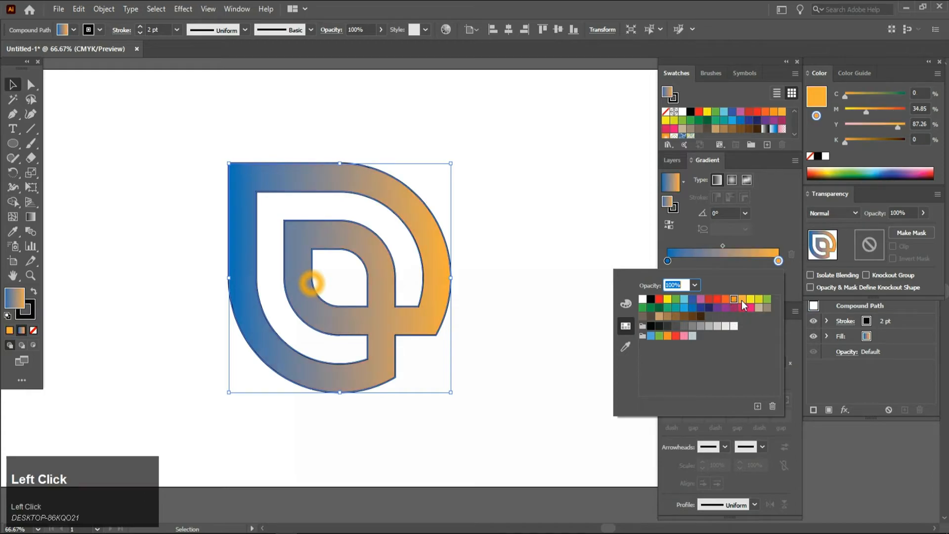
click(717, 307)
click(709, 308)
click(718, 307)
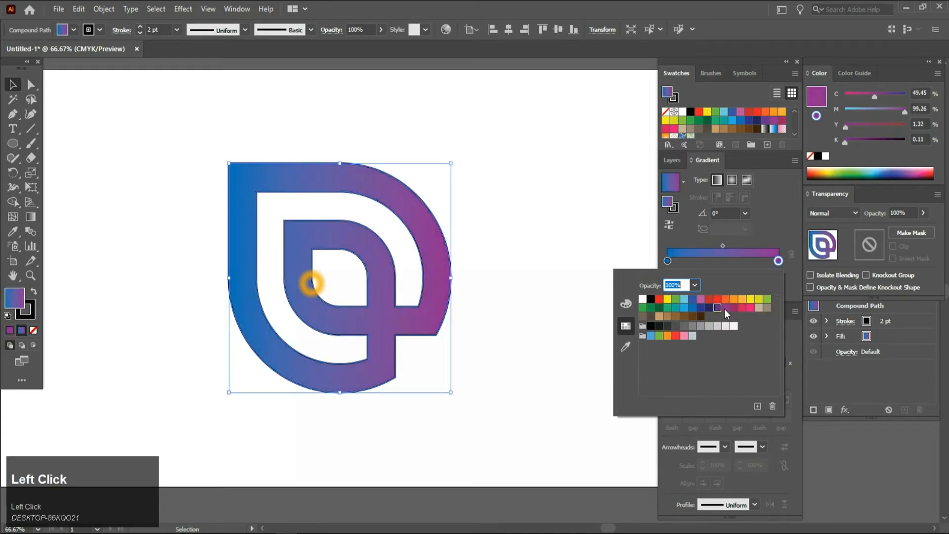
Try crimson, white, black and dark grey swatches on the gradient's end stop.
click(740, 309)
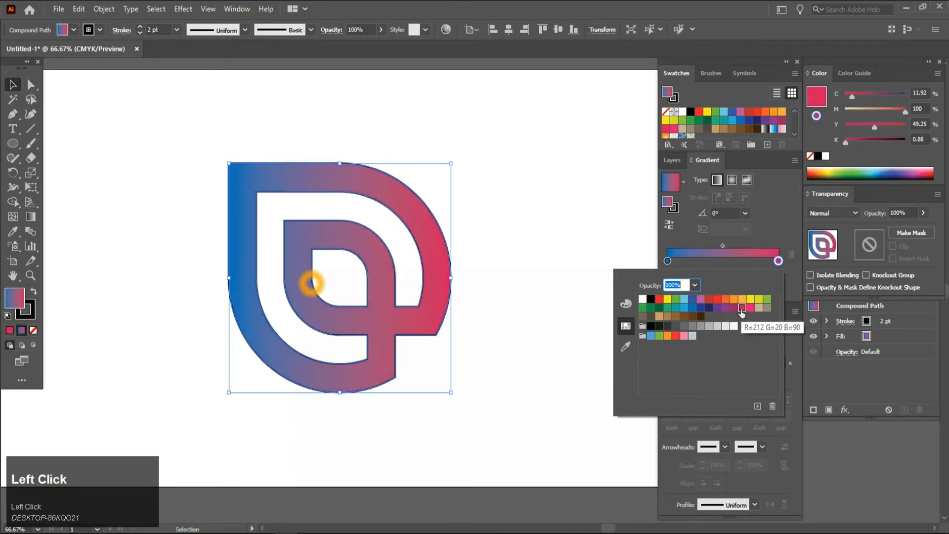
click(750, 309)
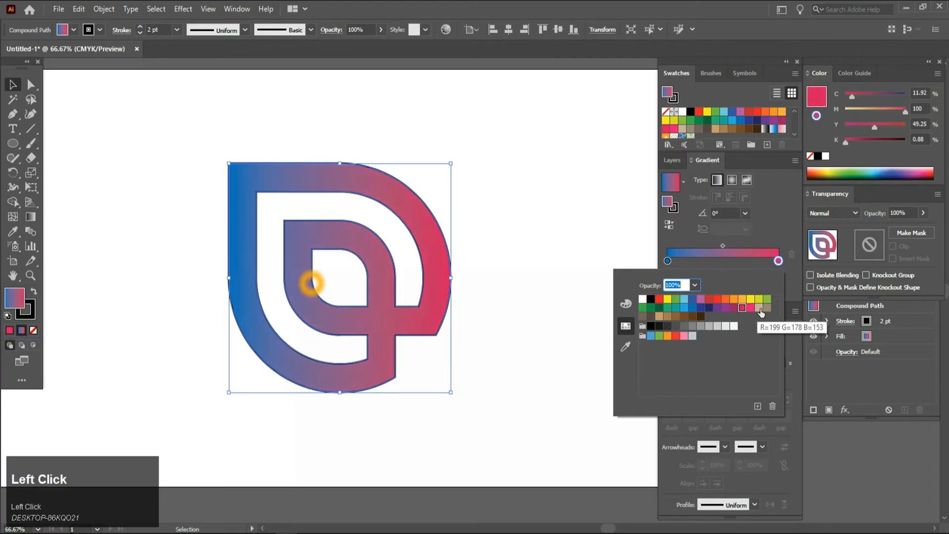
click(758, 308)
click(742, 309)
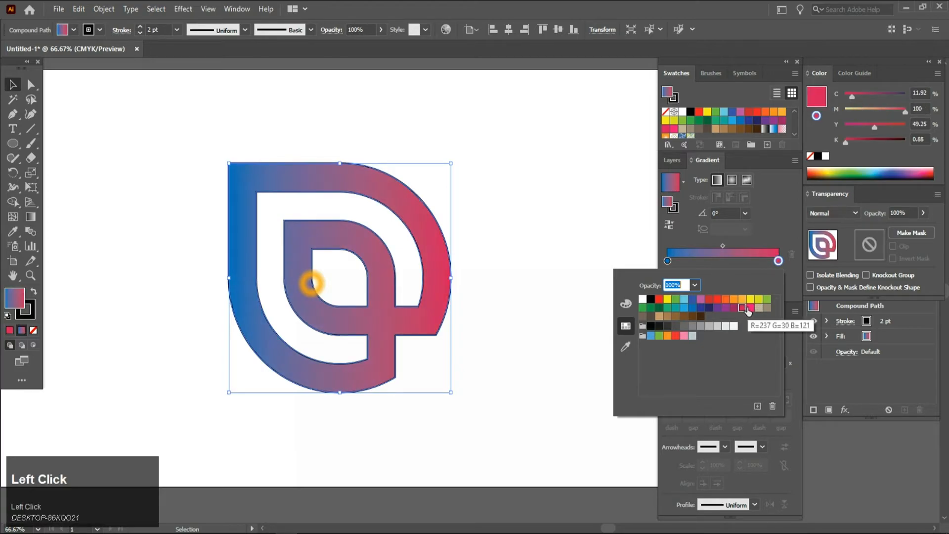
click(642, 300)
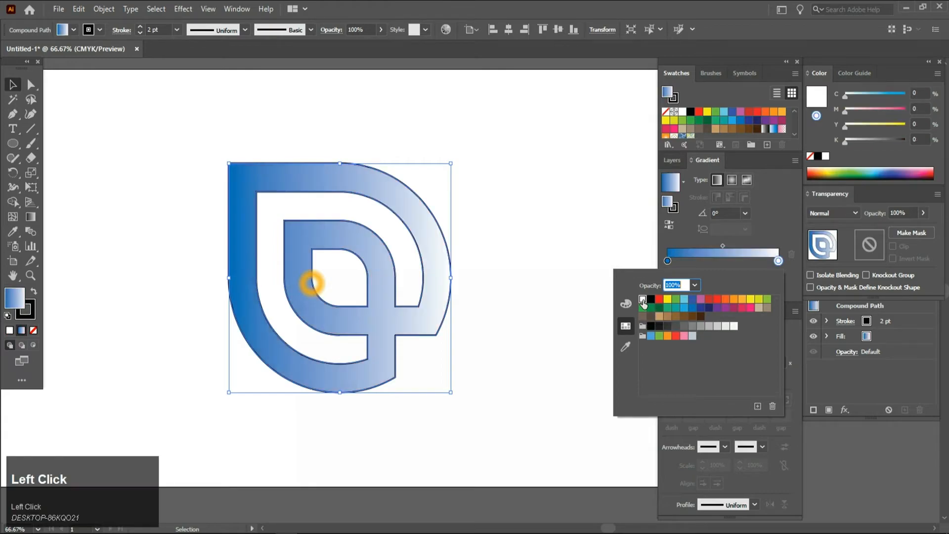
click(651, 299)
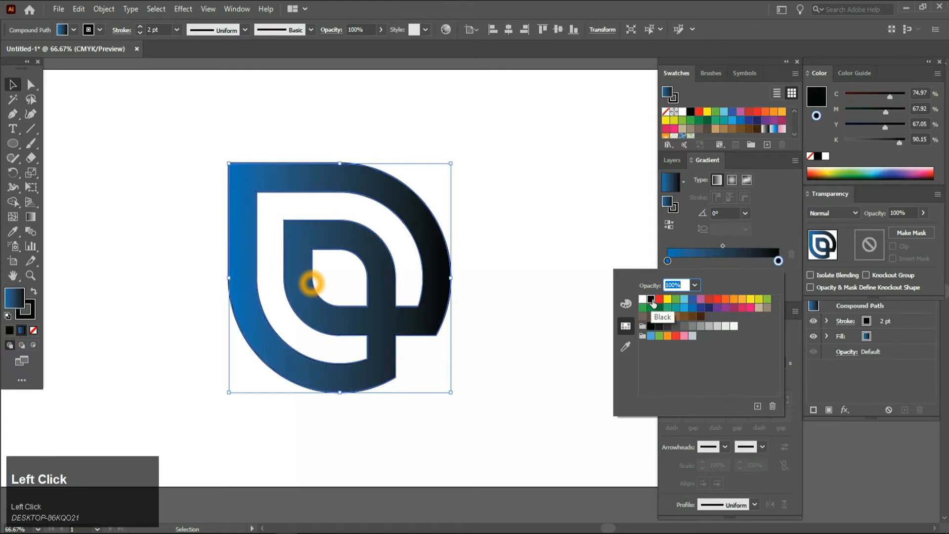
click(668, 327)
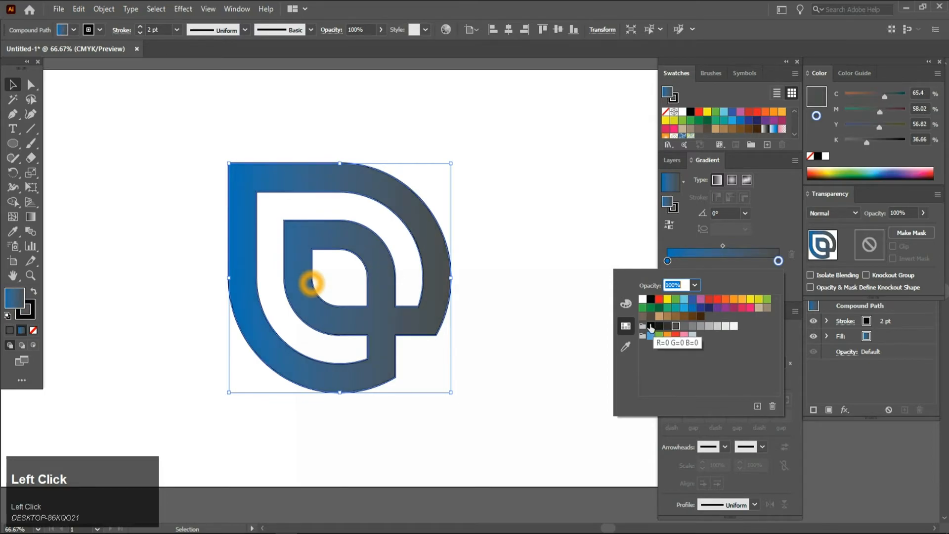
click(651, 326)
Set the gradient's end stop to the pink swatch R=237 G=30 B=121.
click(742, 308)
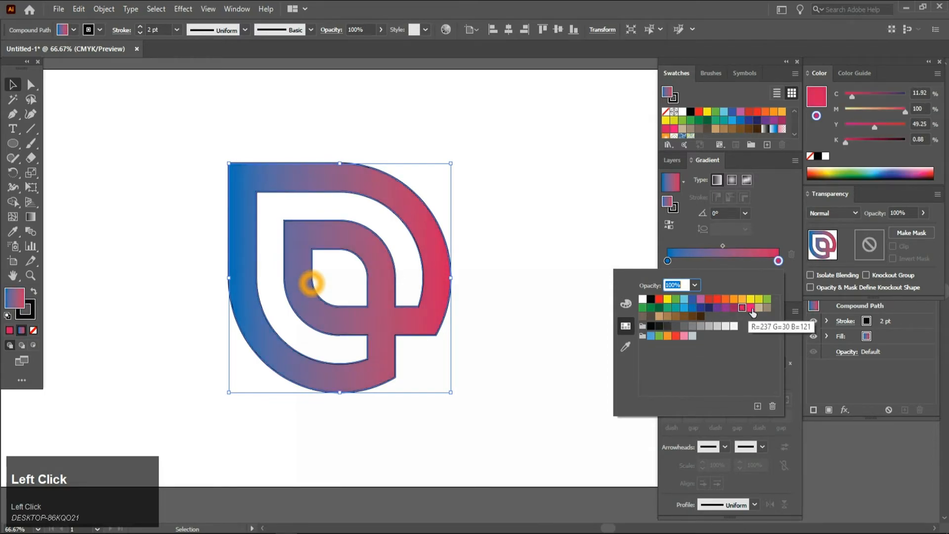
click(752, 310)
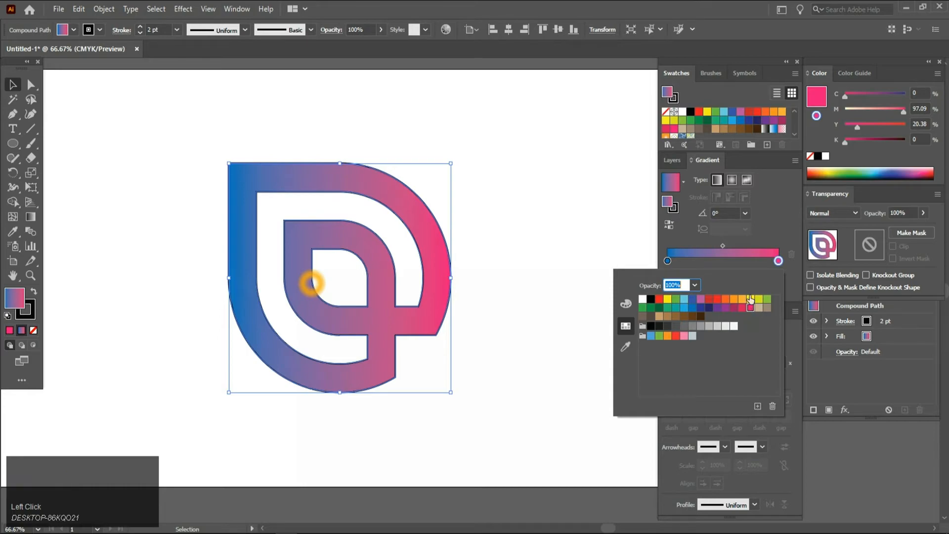
click(733, 266)
With the Gradient tool, move the pink stop inward to 91.6667% and shift the blue-to-pink midpoint toward it.
key(g)
mouse_move(451, 278)
mouse_down()
mouse_move(409, 278)
mouse_move(433, 277)
mouse_up()
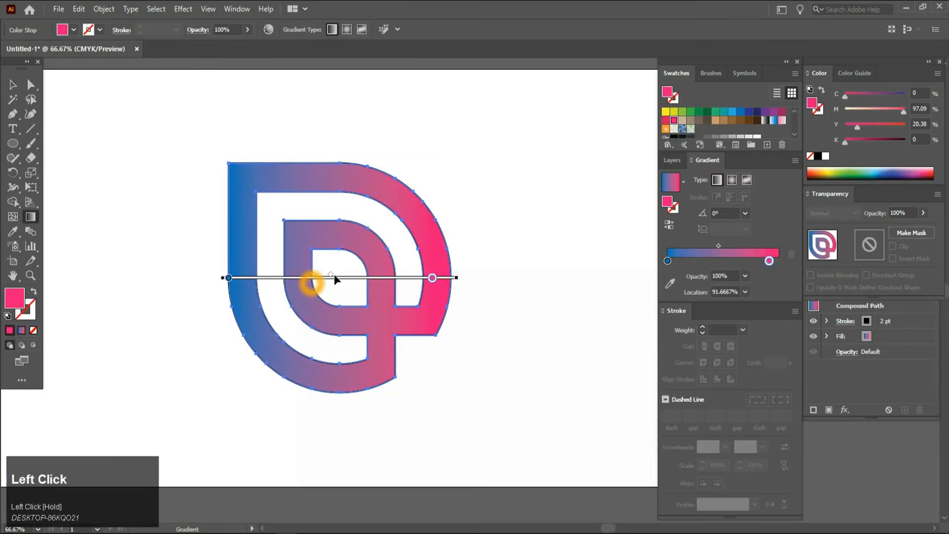
drag(320, 278, 362, 275)
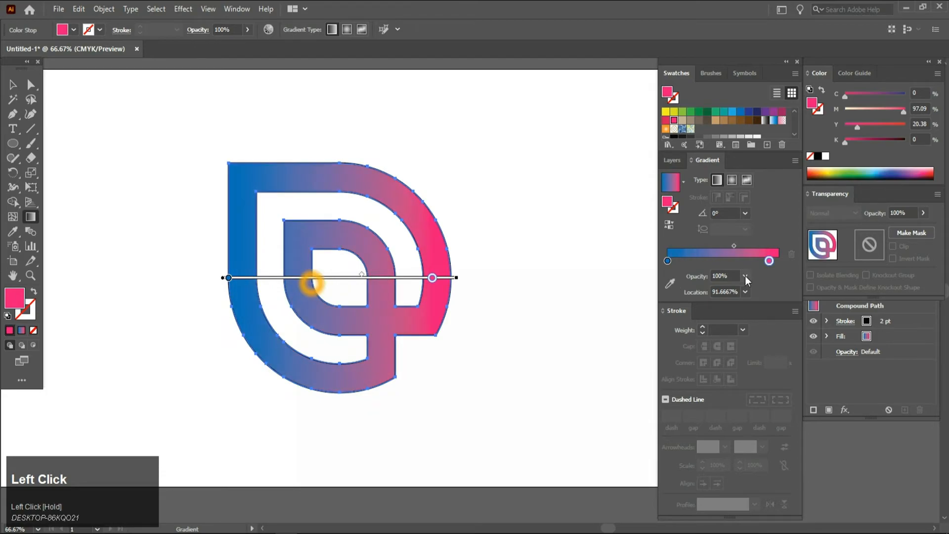
Add a third gradient stop roughly two-thirds along the slider, keeping pink at the end, and color it purple.
drag(770, 262, 739, 261)
double_click(738, 261)
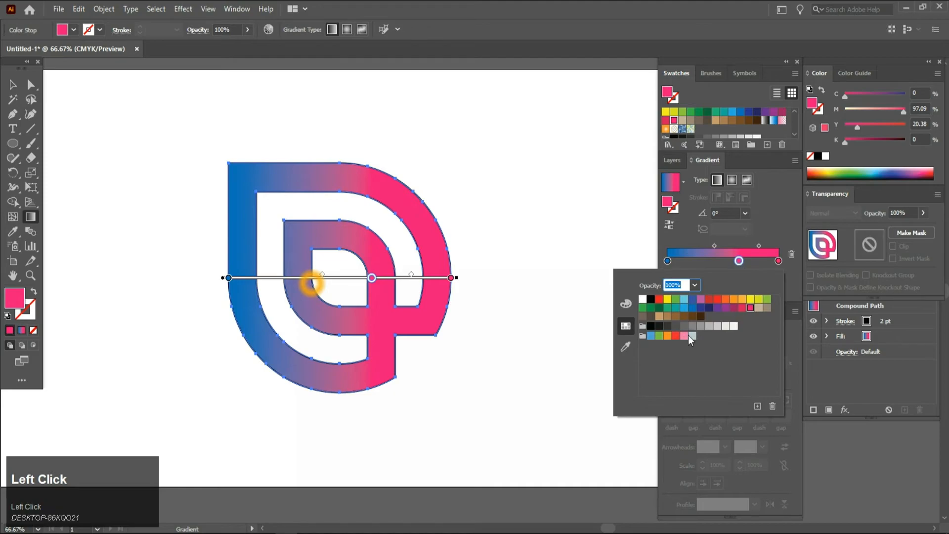
click(709, 308)
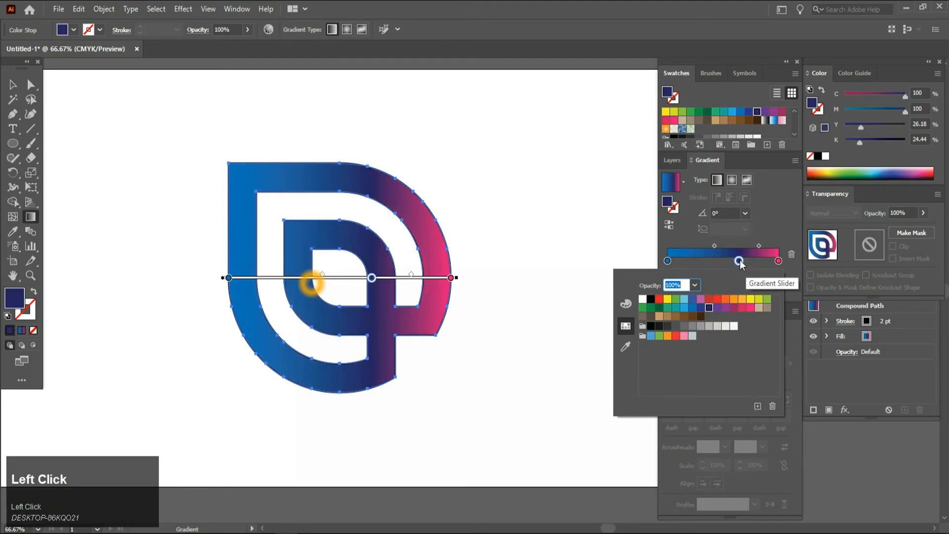
click(701, 308)
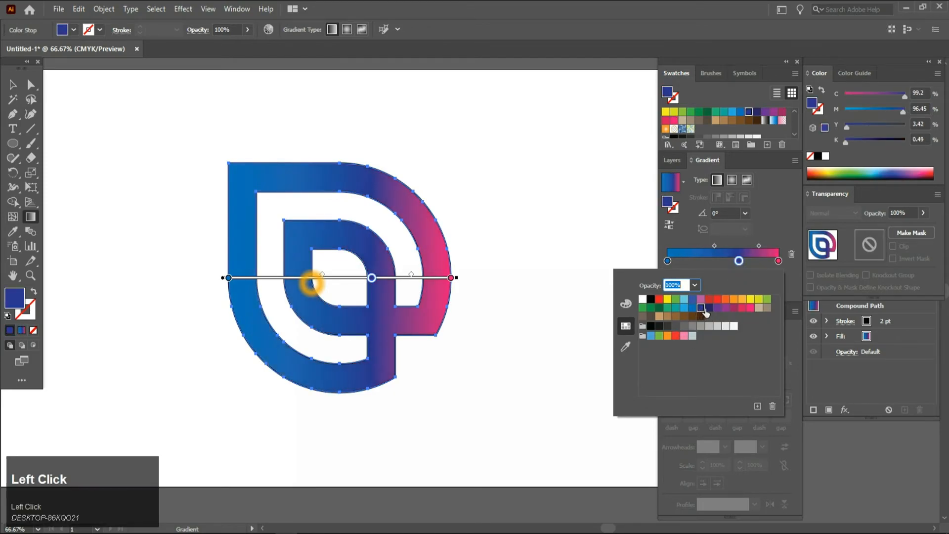
click(717, 308)
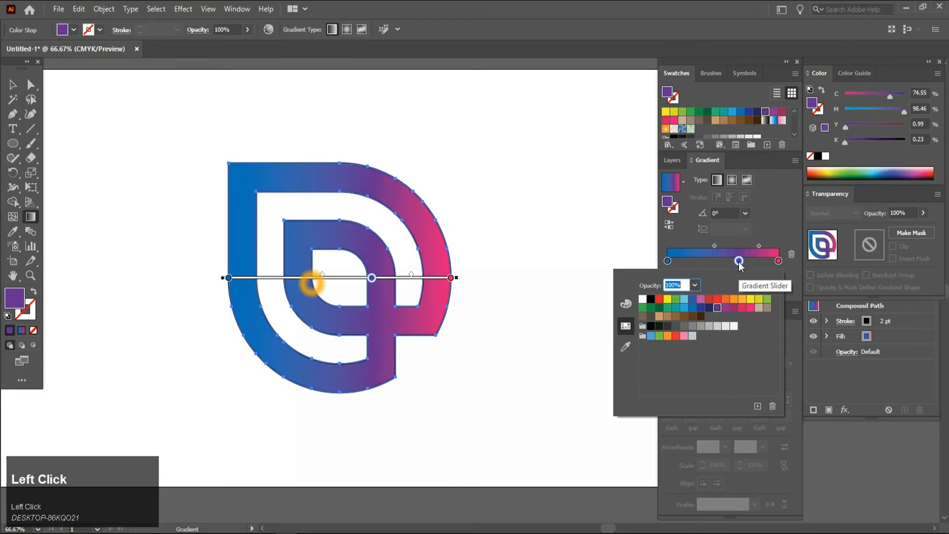
Reposition the purple stop to 41.4887% and adjust the color midpoints on both sides of it.
drag(738, 261, 699, 245)
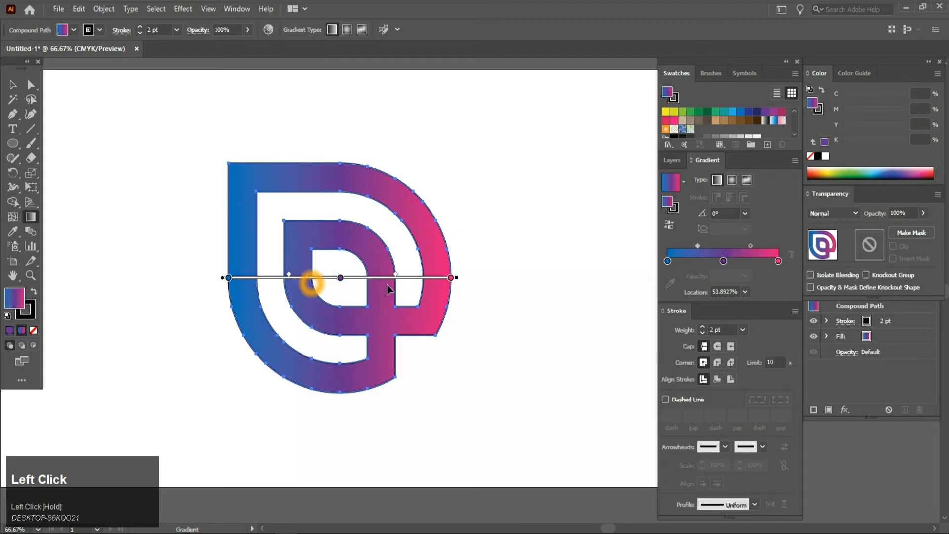
mouse_move(398, 278)
mouse_down()
mouse_move(414, 277)
mouse_move(405, 278)
mouse_up()
drag(340, 278, 327, 278)
drag(327, 278, 278, 278)
click(450, 277)
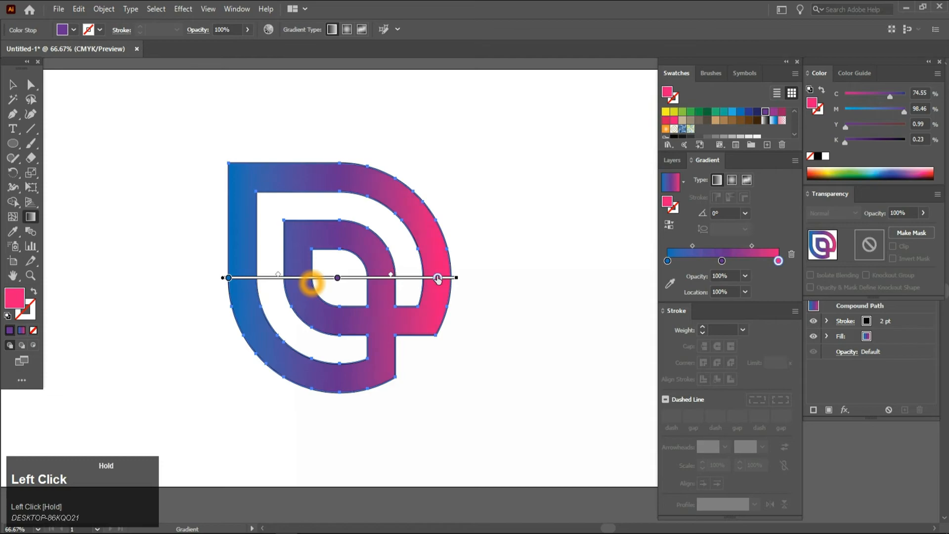
drag(400, 280, 415, 278)
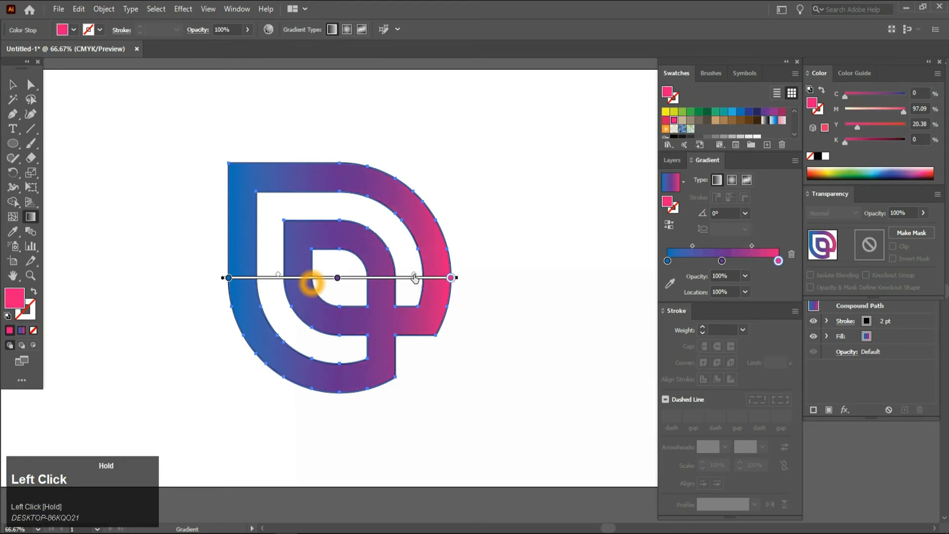
drag(337, 279, 321, 283)
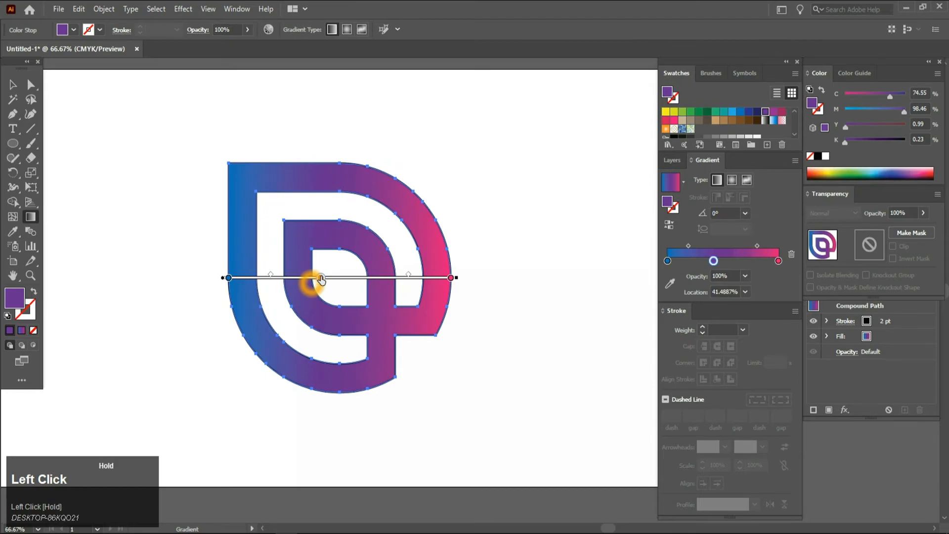
Leave gradient editing and deselect the logo to review it on the whole artboard.
scroll(322, 282, up, 2)
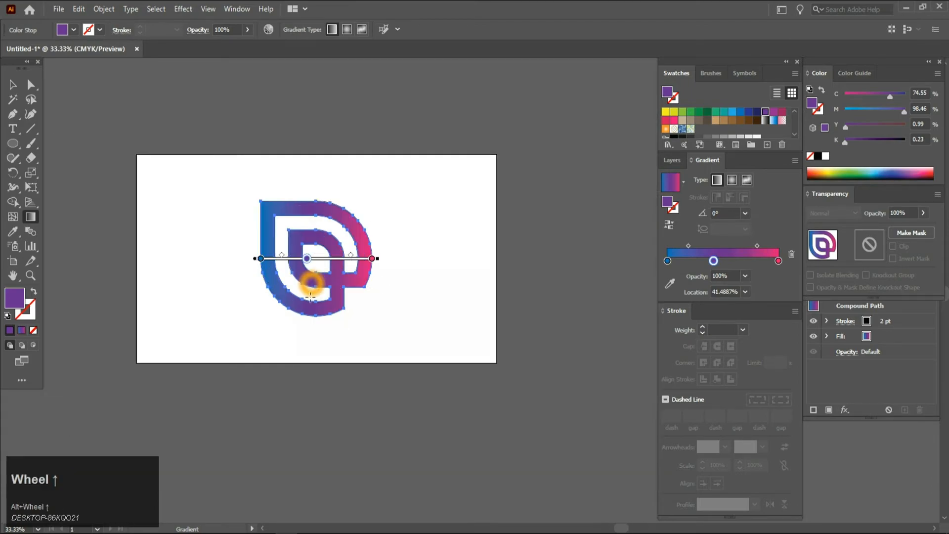
scroll(310, 296, up, 2)
scroll(265, 168, up, 1)
scroll(375, 249, down, 2)
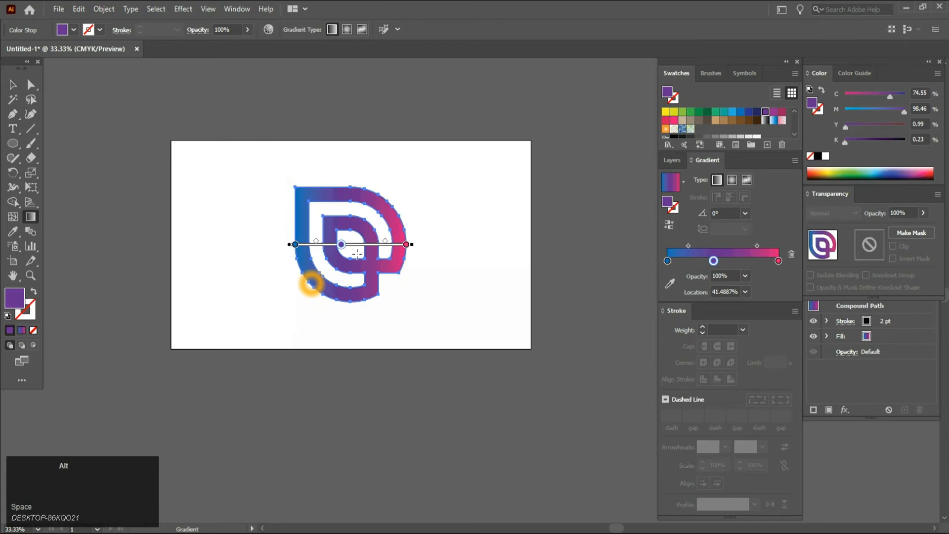
scroll(357, 254, up, 1)
key(space)
click(13, 85)
click(151, 148)
scroll(328, 287, down, 1)
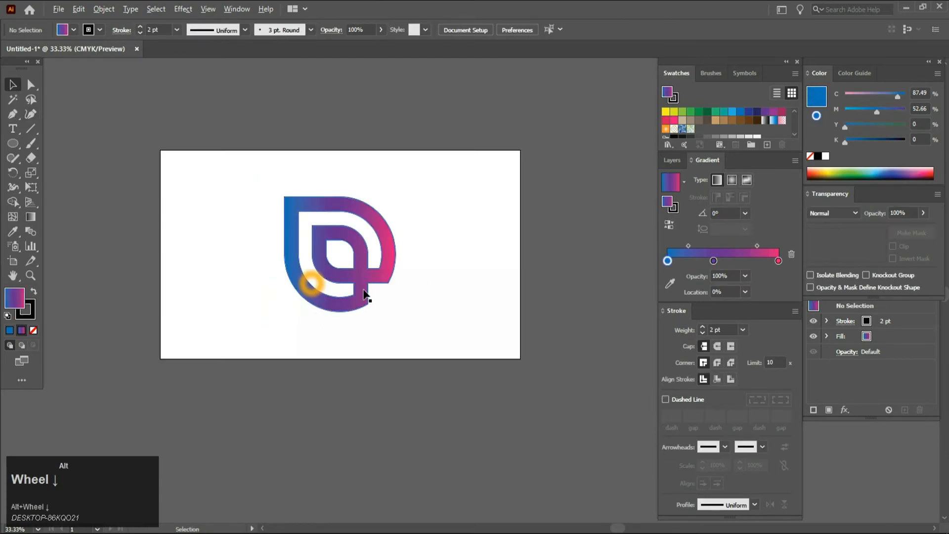
Remove the 2 pt outline from the logo so only its gradient fill is kept, then deselect it.
scroll(371, 289, up, 1)
click(365, 258)
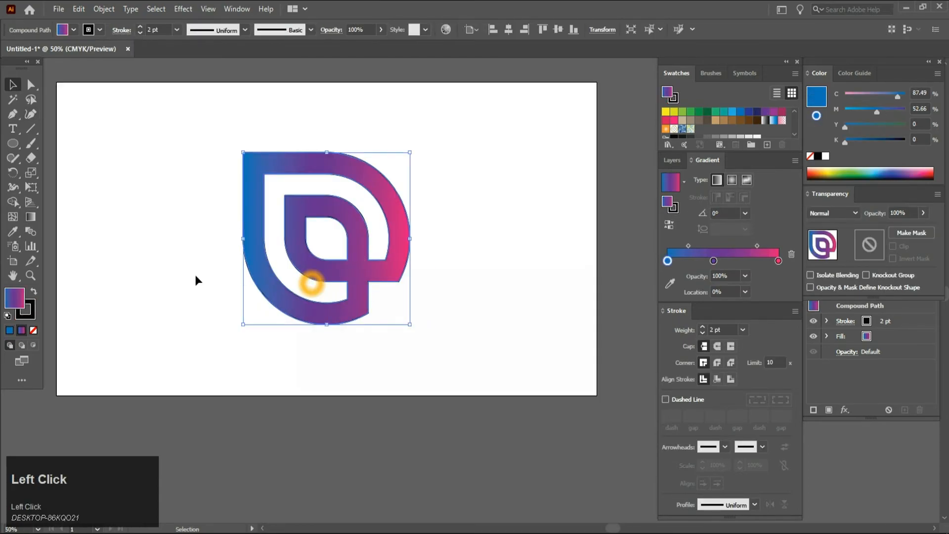
click(33, 330)
click(141, 328)
scroll(290, 275, down, 1)
scroll(290, 276, up, 1)
scroll(290, 275, up, 1)
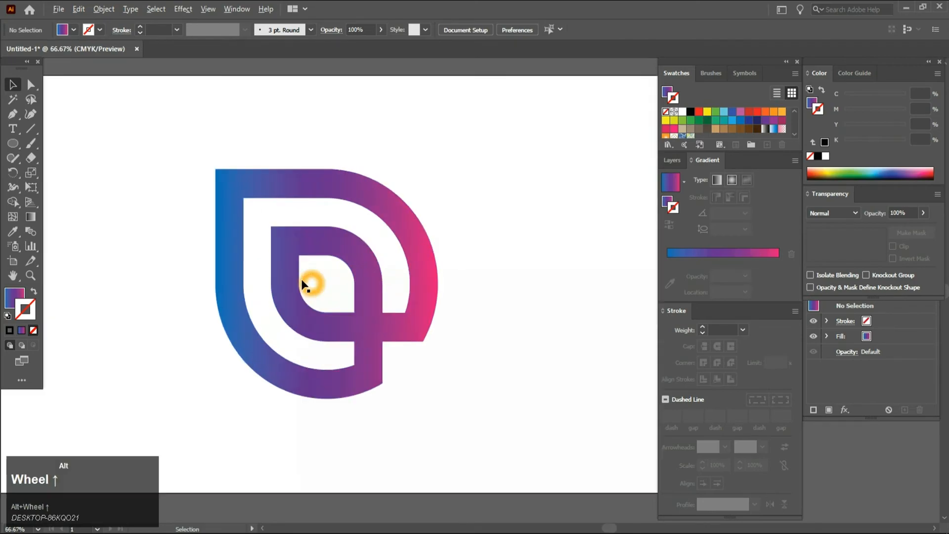
Draw a rectangle covering the whole artboard and send it behind the logo as a background.
scroll(296, 281, down, 3)
scroll(267, 288, up, 1)
click(13, 143)
click(57, 157)
click(13, 144)
click(54, 142)
drag(124, 169, 486, 377)
key(ctrl+shift+bracketleft)
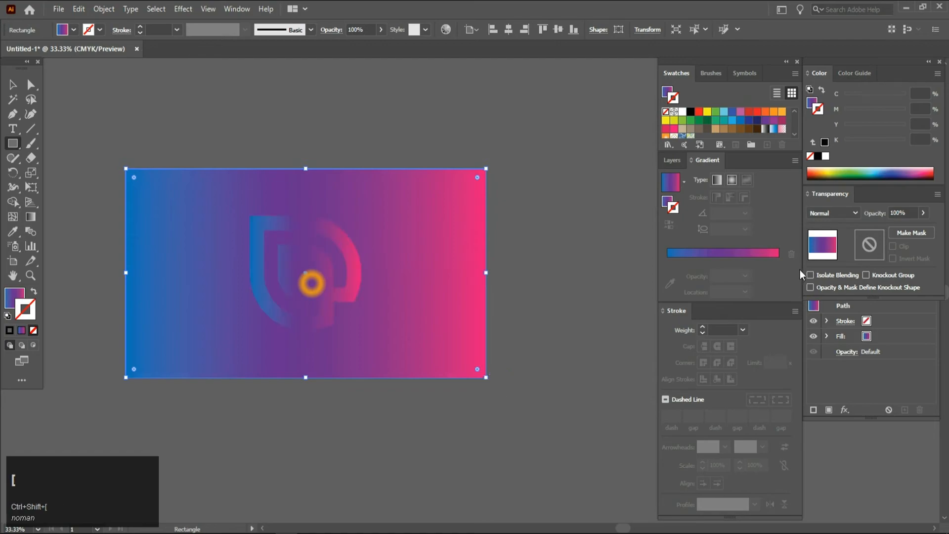
Try a dark gray swatch and the blue-purple-pink linear gradient as the background rectangle's 1 pt stroke.
scroll(735, 131, down, 2)
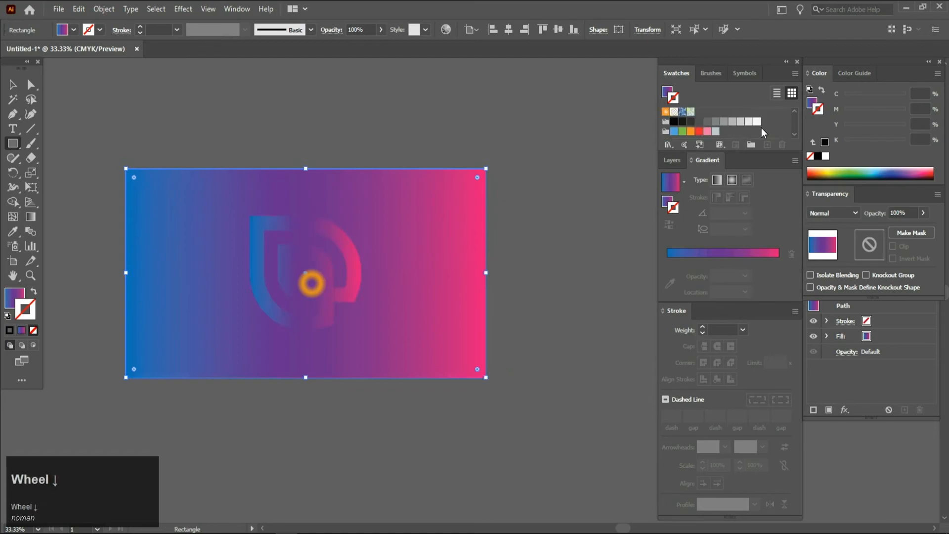
click(694, 122)
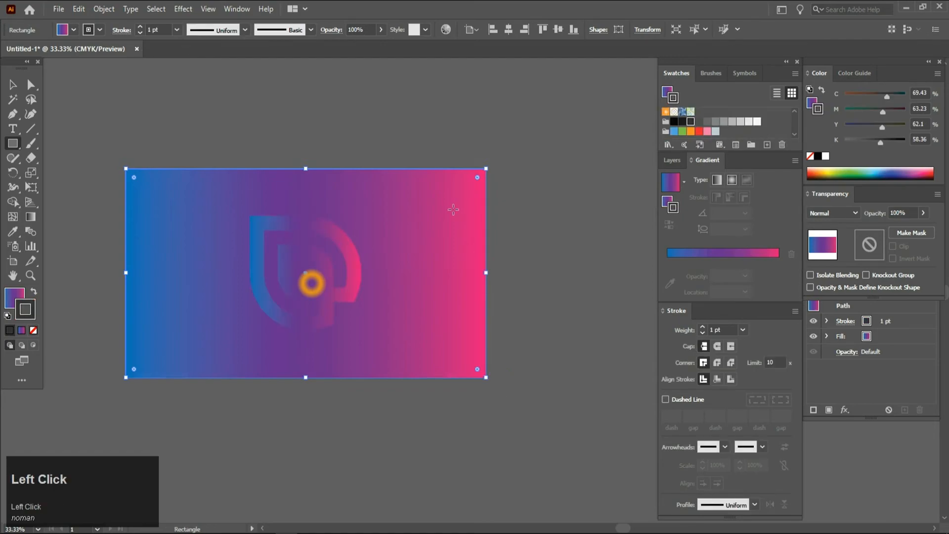
click(716, 181)
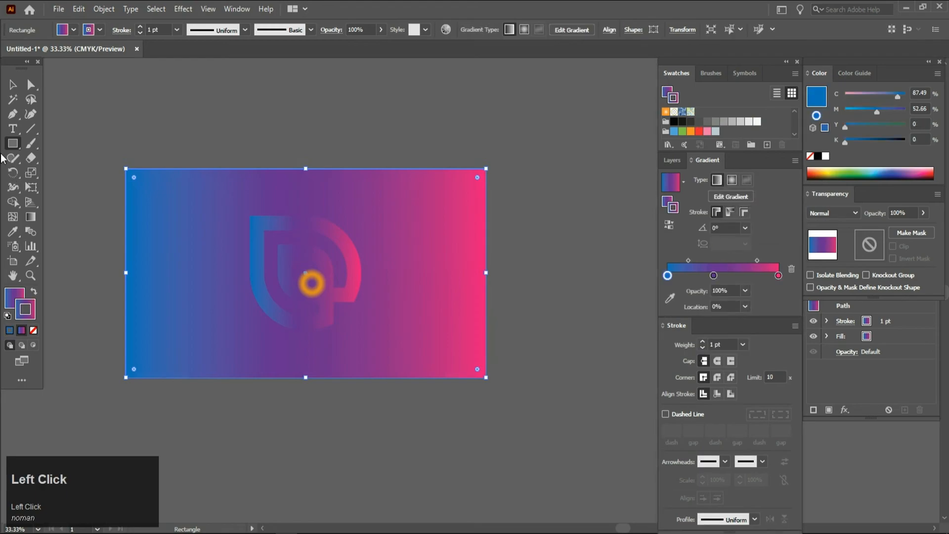
click(13, 87)
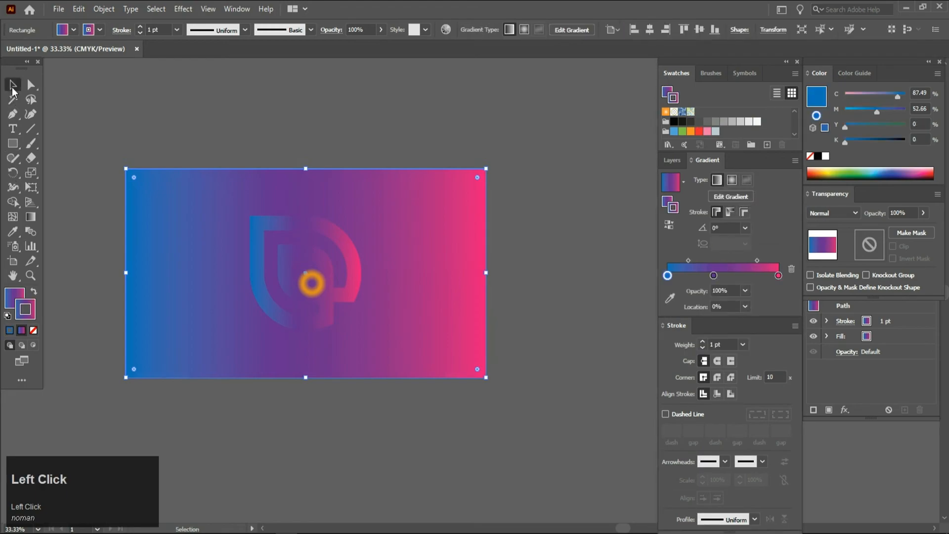
click(700, 122)
click(716, 179)
click(526, 234)
click(430, 228)
Try the orange gradient preset on the background rectangle's stroke, then give the stroke a dark radial gradient preset instead.
click(683, 181)
scroll(622, 247, down, 1)
click(620, 246)
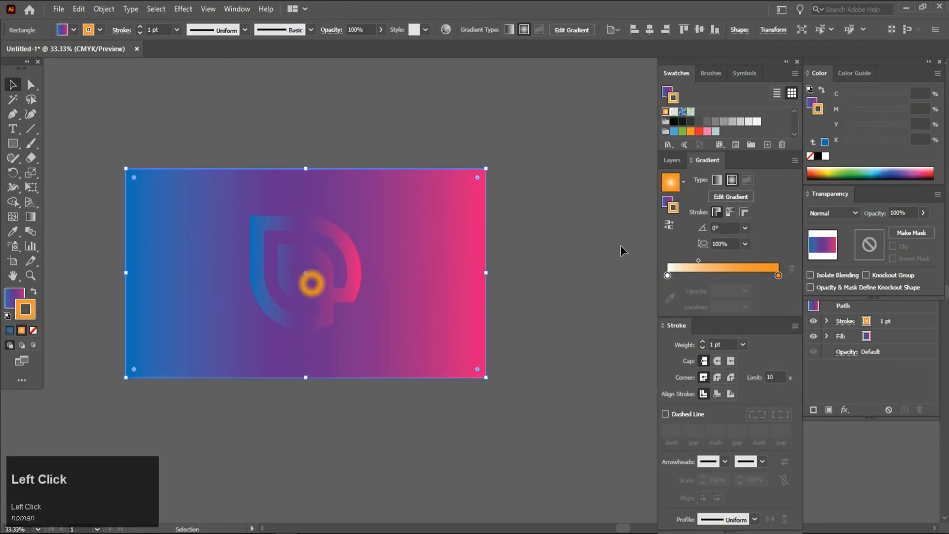
click(587, 250)
click(396, 287)
Try dark, medium and light gray swatches as the background rectangle's fill.
click(14, 297)
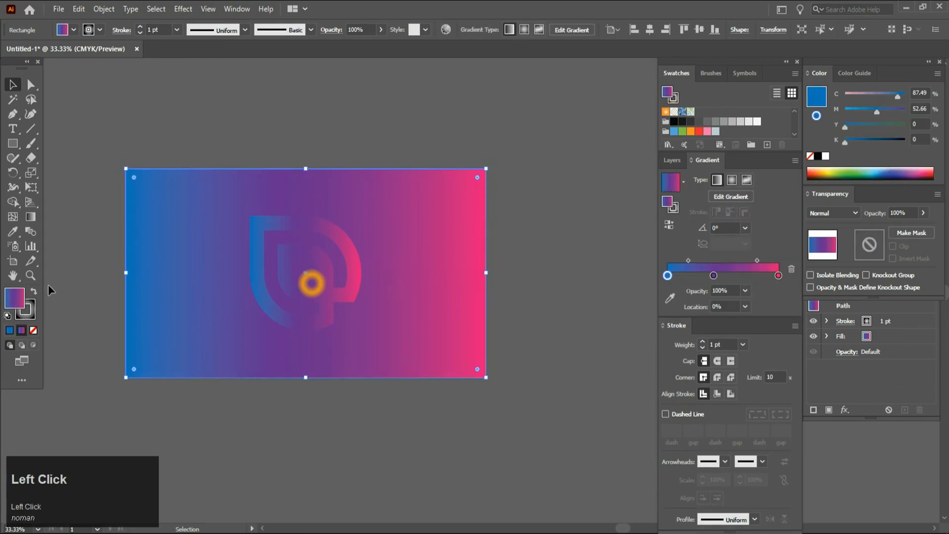
click(706, 121)
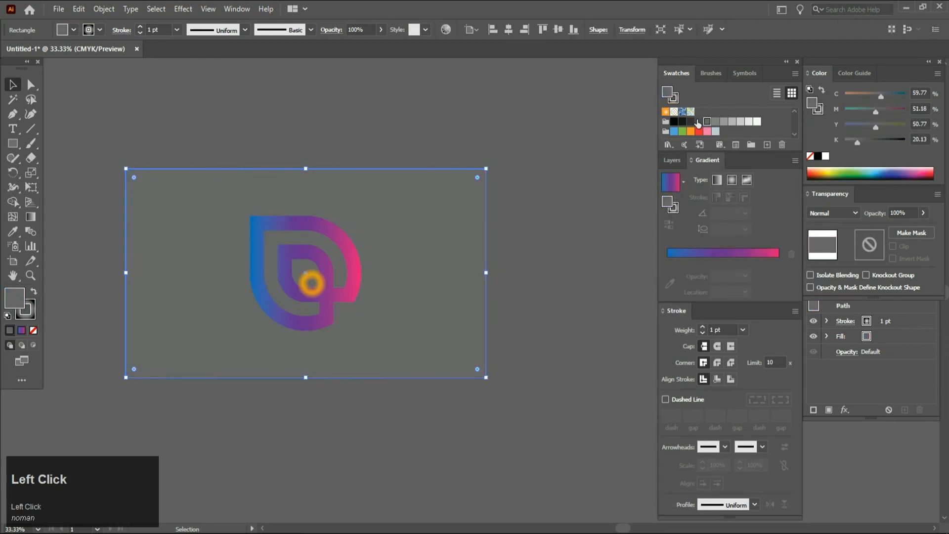
click(698, 121)
click(740, 122)
scroll(750, 125, down, 1)
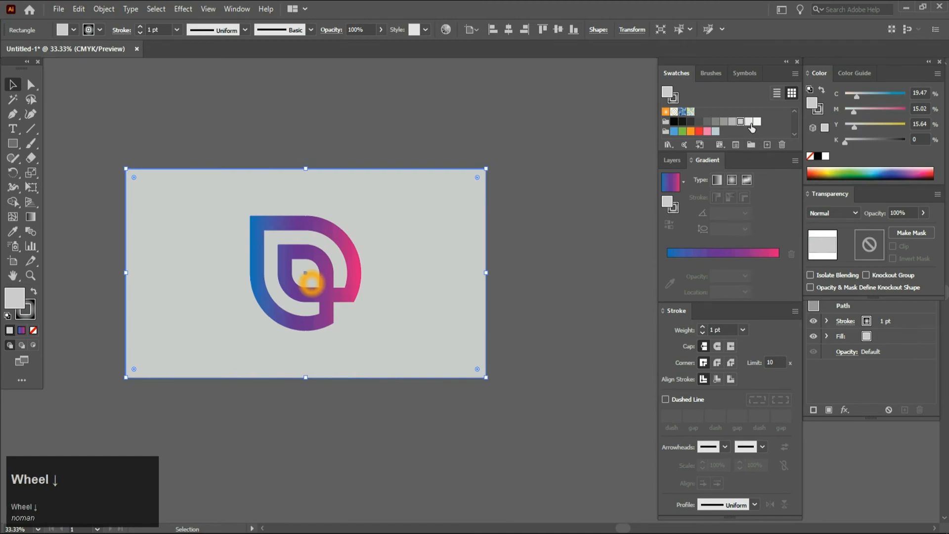
Try the pink fade, blue and yellow ring gradient presets as the background rectangle's fill.
click(683, 182)
click(624, 232)
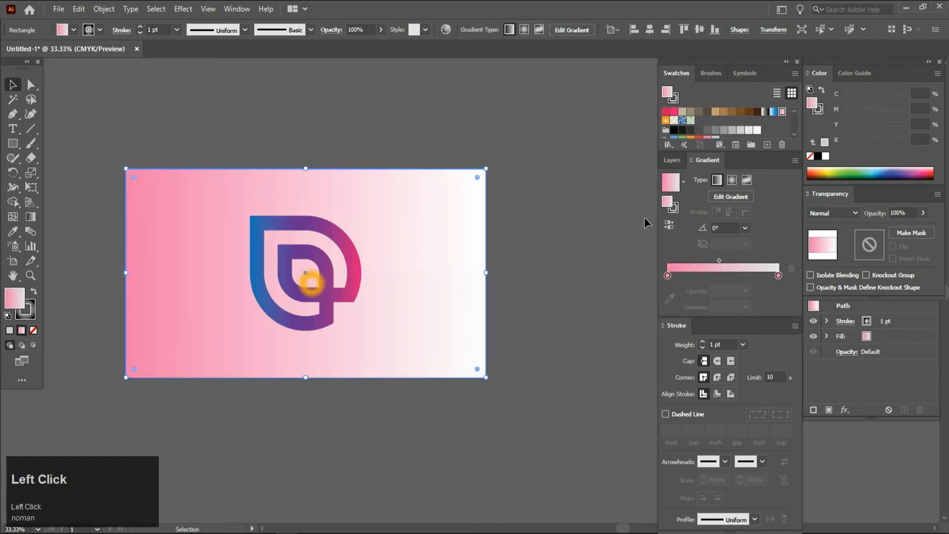
click(683, 182)
click(616, 213)
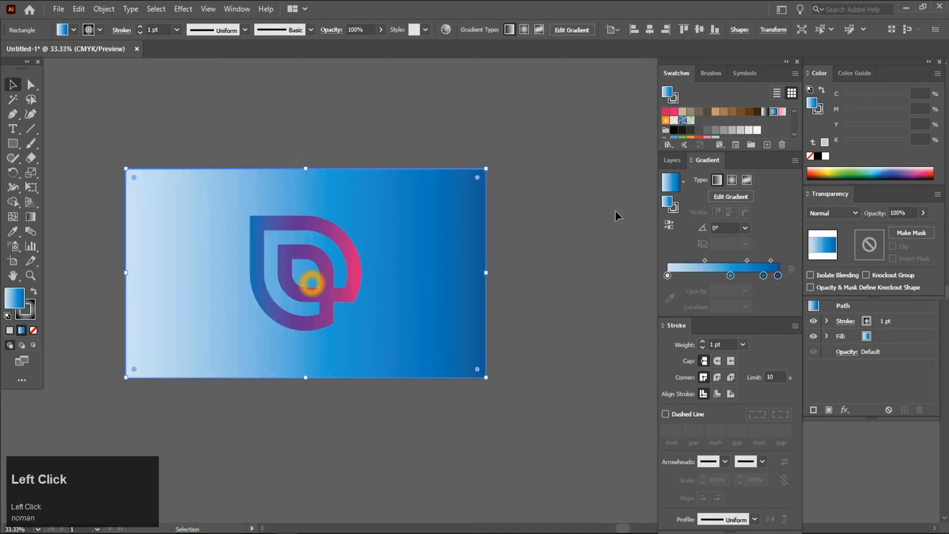
click(683, 182)
click(620, 264)
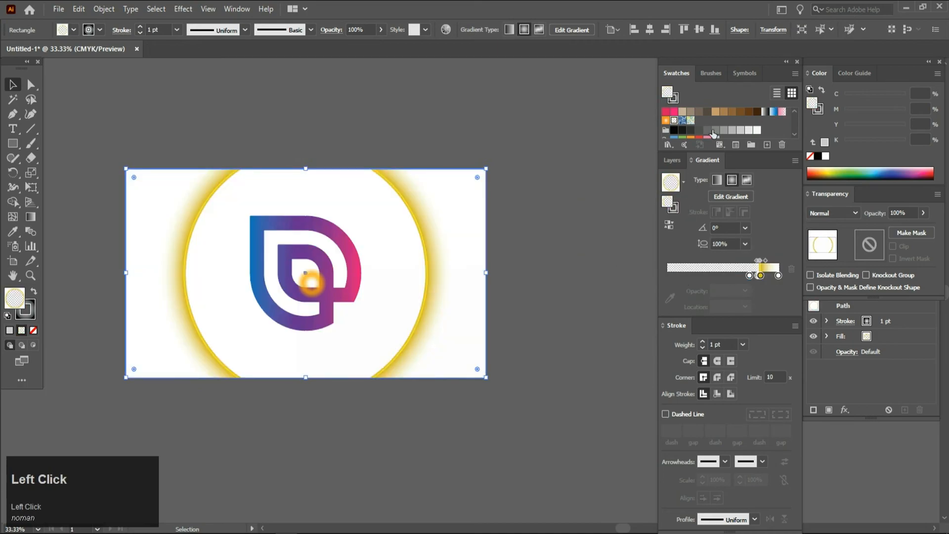
Try medium gray, brown and tan solid swatches as the background rectangle's fill.
click(716, 130)
click(732, 131)
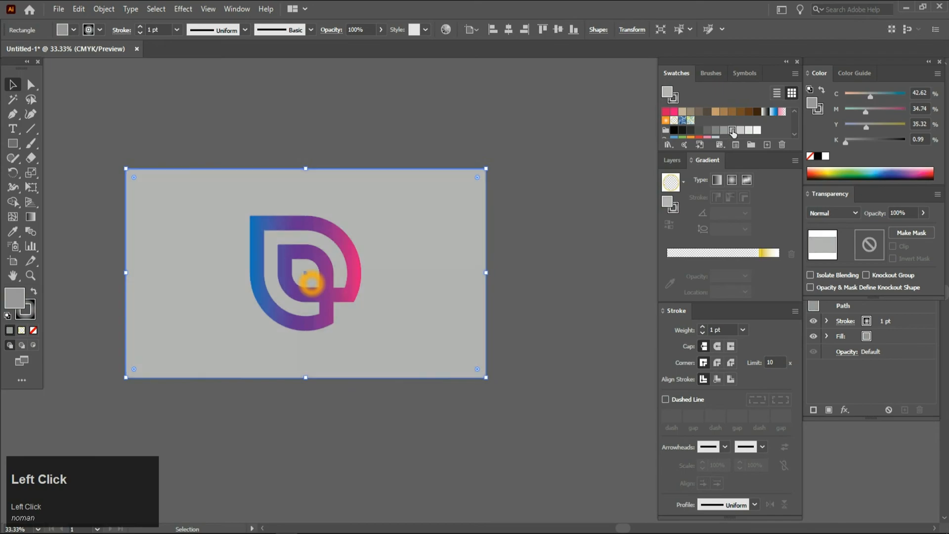
click(732, 111)
click(723, 112)
click(715, 112)
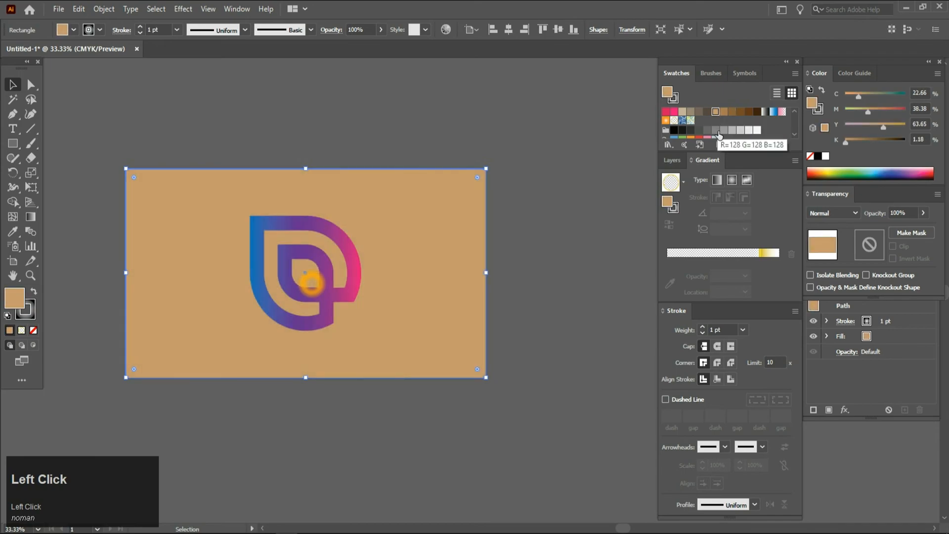
Compare the gray swatches on the background rectangle and fill it with light gray R=204 G=204 B=204.
scroll(718, 134, down, 1)
click(724, 122)
click(732, 122)
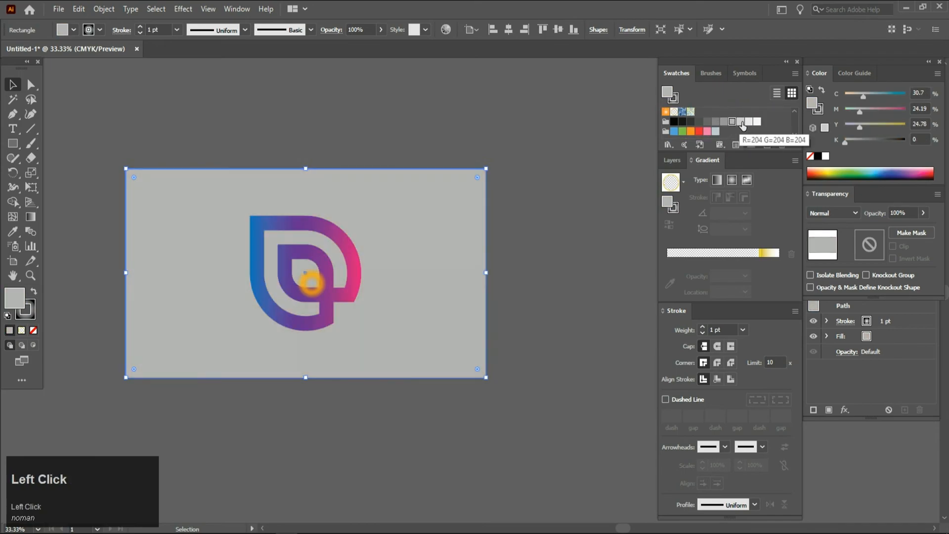
click(748, 122)
click(707, 122)
click(715, 123)
scroll(722, 131, down, 1)
click(724, 122)
click(732, 122)
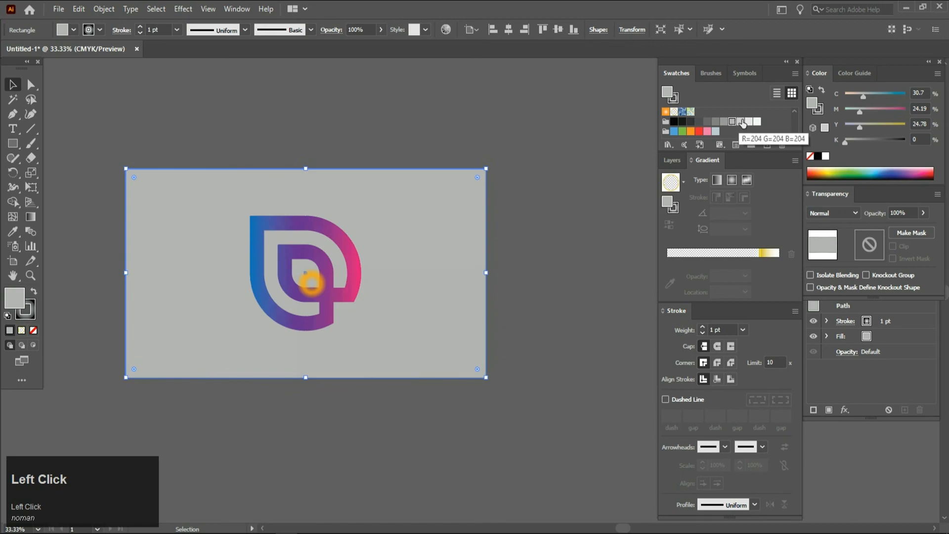
click(740, 122)
scroll(292, 324, up, 2)
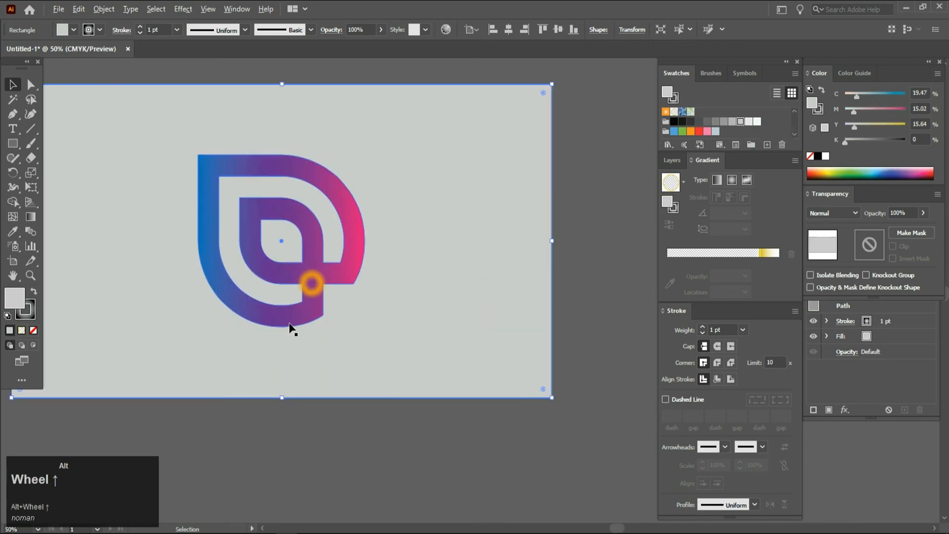
scroll(259, 324, down, 2)
scroll(324, 328, up, 1)
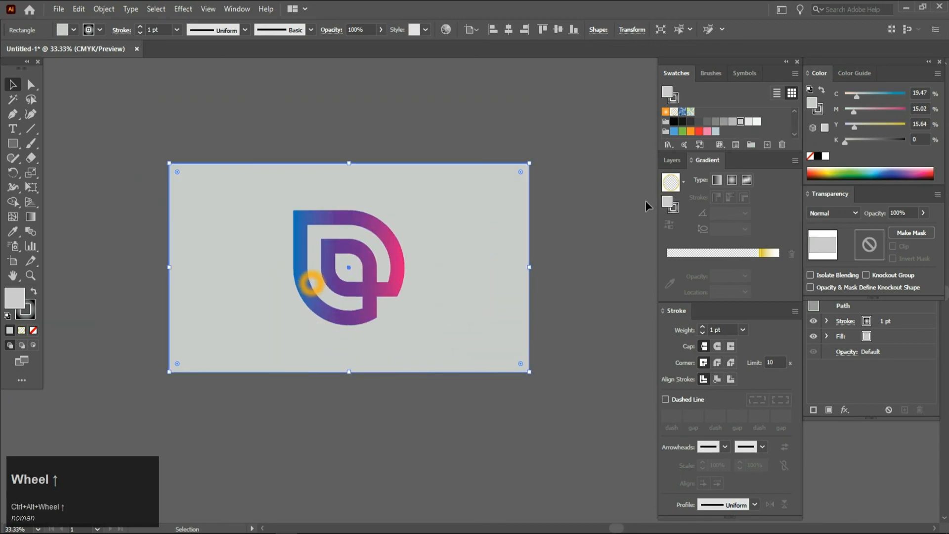
Lock the selected background rectangle in place.
scroll(351, 273, up, 1)
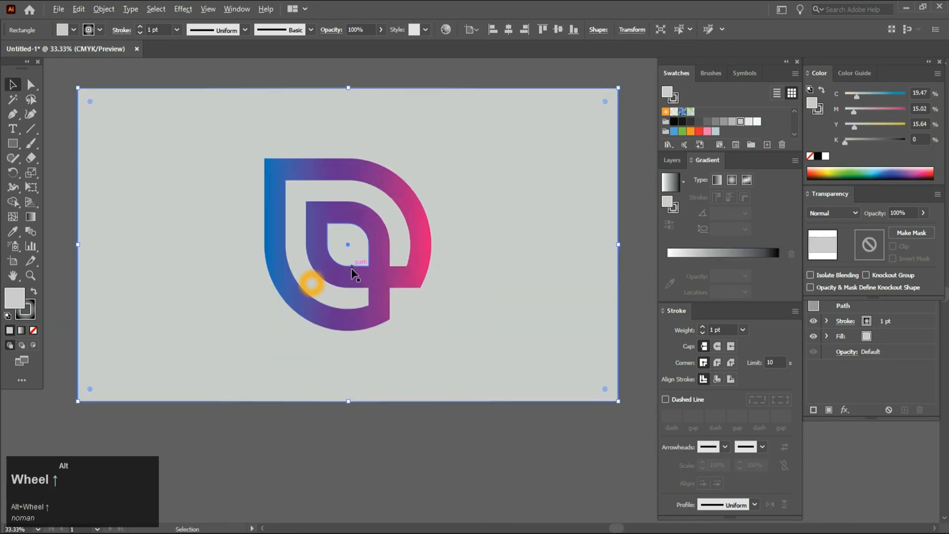
scroll(326, 224, down, 1)
click(277, 148)
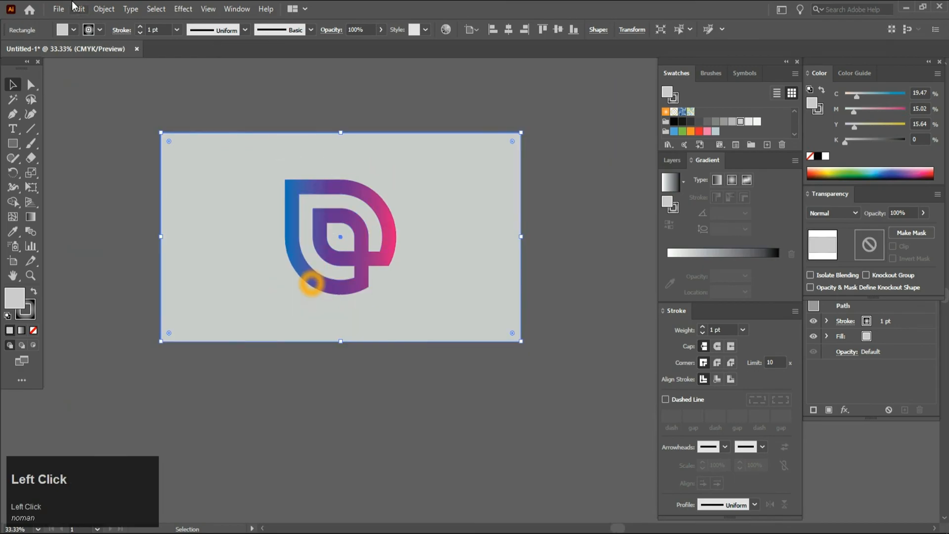
click(104, 8)
mouse_move(237, 98)
click(318, 97)
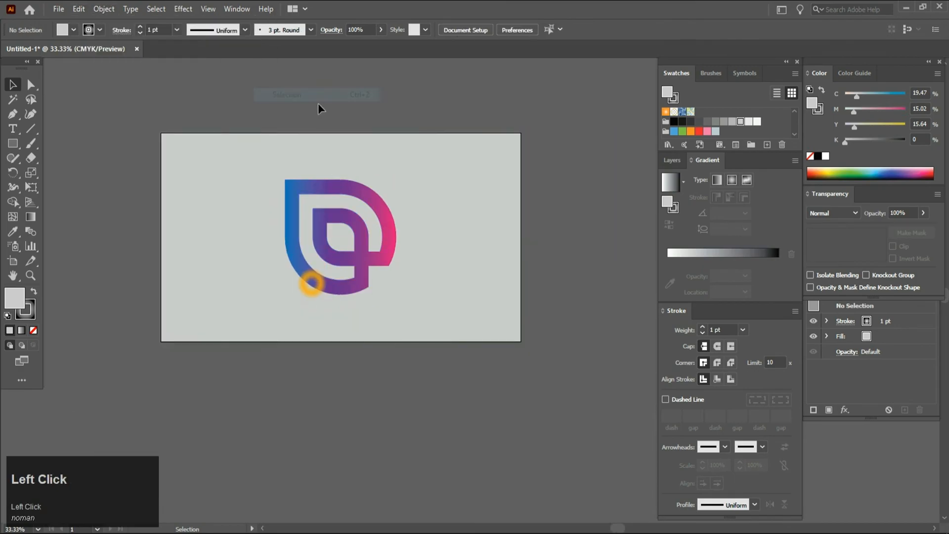
Examine the finished gradient logo on its gray background, both close up and on the whole artboard.
scroll(364, 214, down, 3)
scroll(368, 211, up, 5)
scroll(352, 217, down, 3)
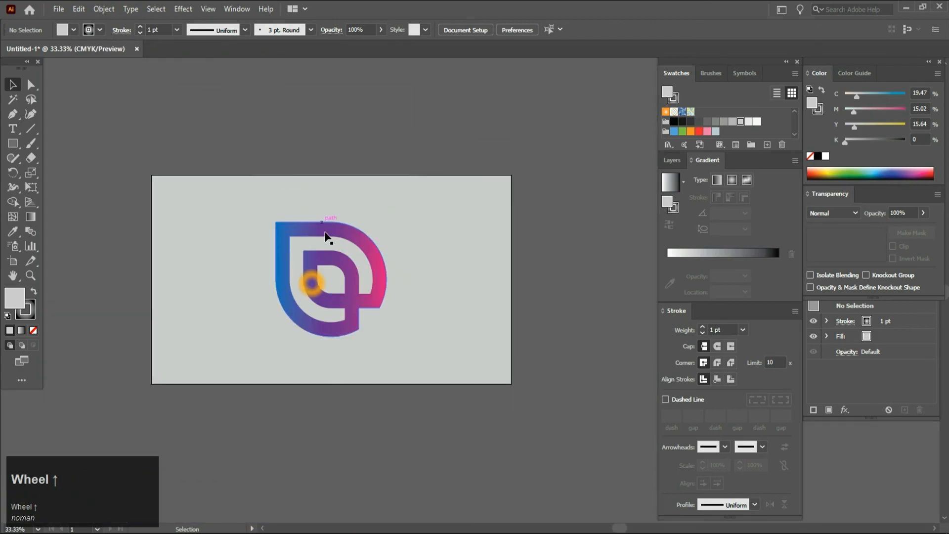
scroll(329, 239, up, 5)
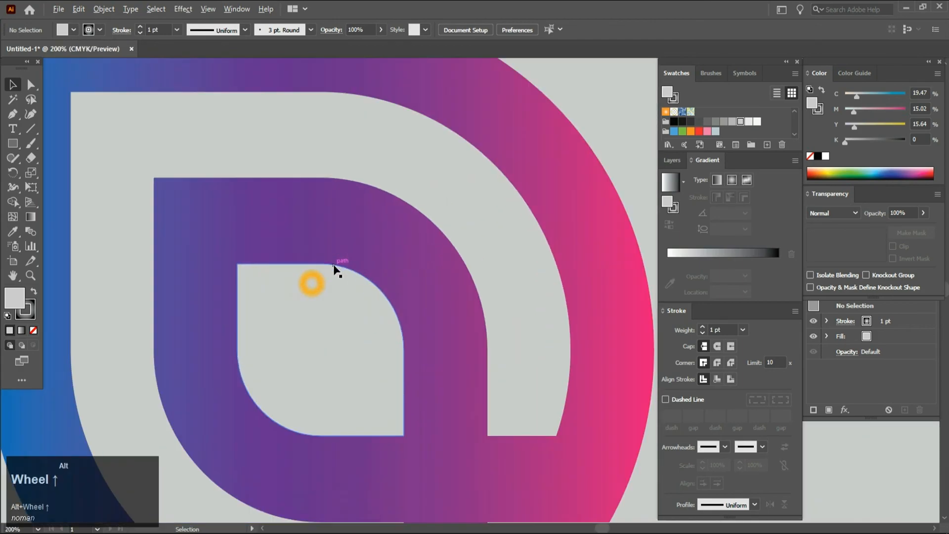
scroll(336, 262, down, 5)
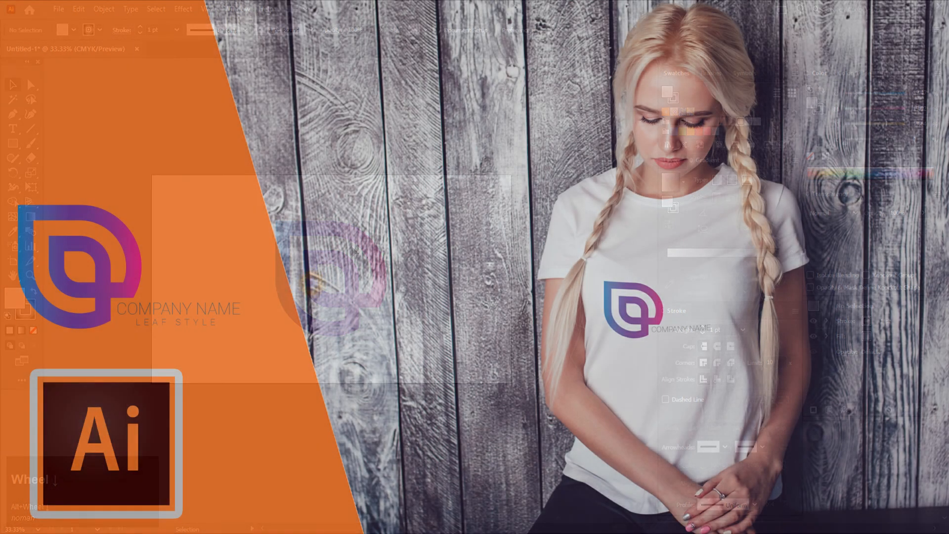